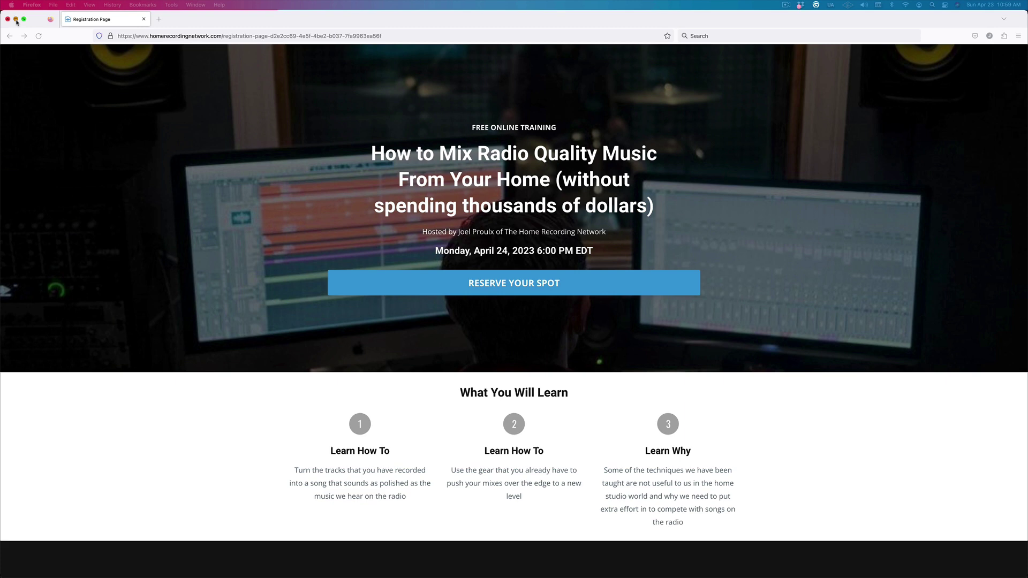
- Minimize Firefox to reveal the Drum Editing session and set its tempo to 170 BPM
click(16, 19)
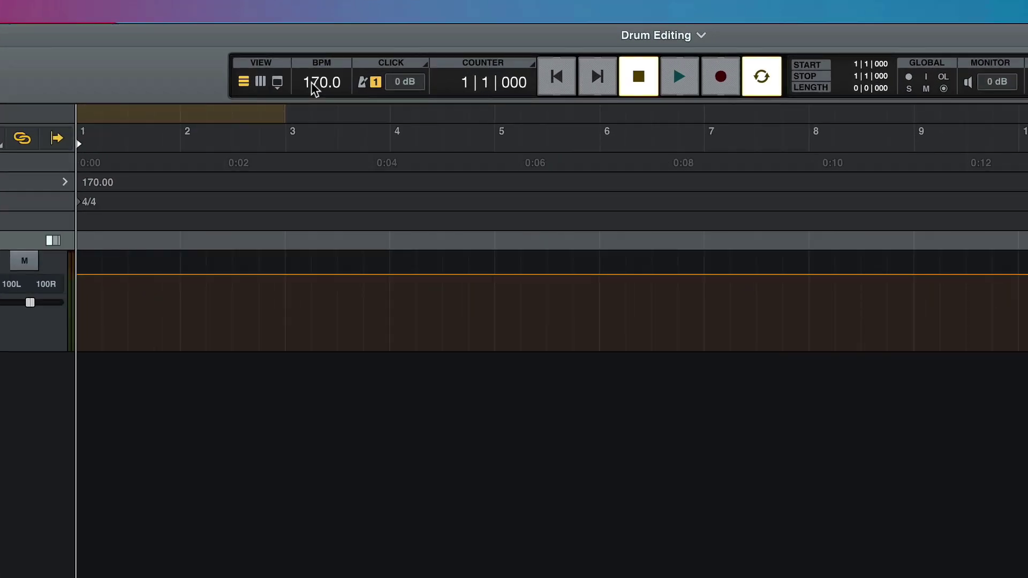
drag(315, 90, 317, 94)
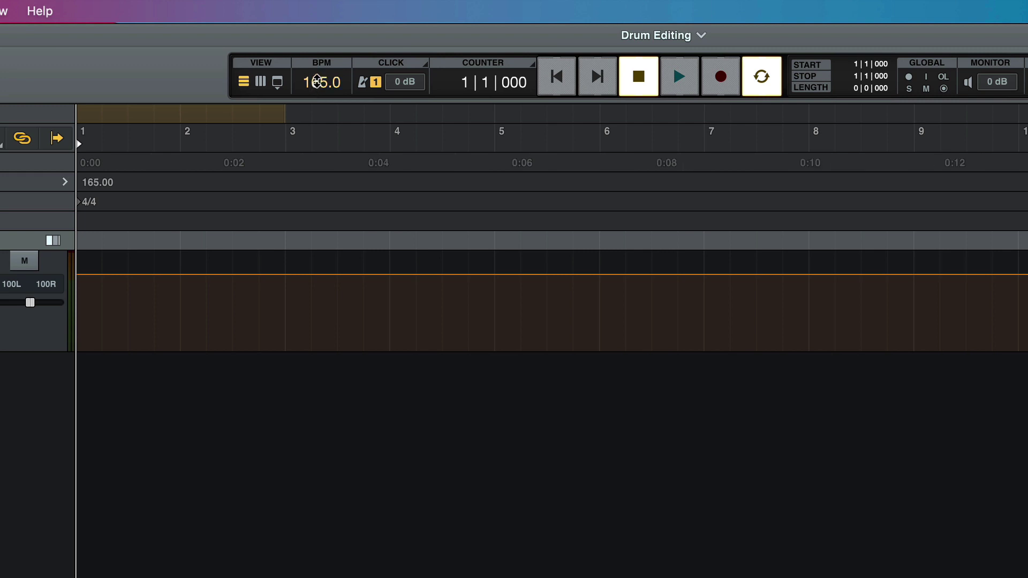
double_click(317, 81)
text(170)
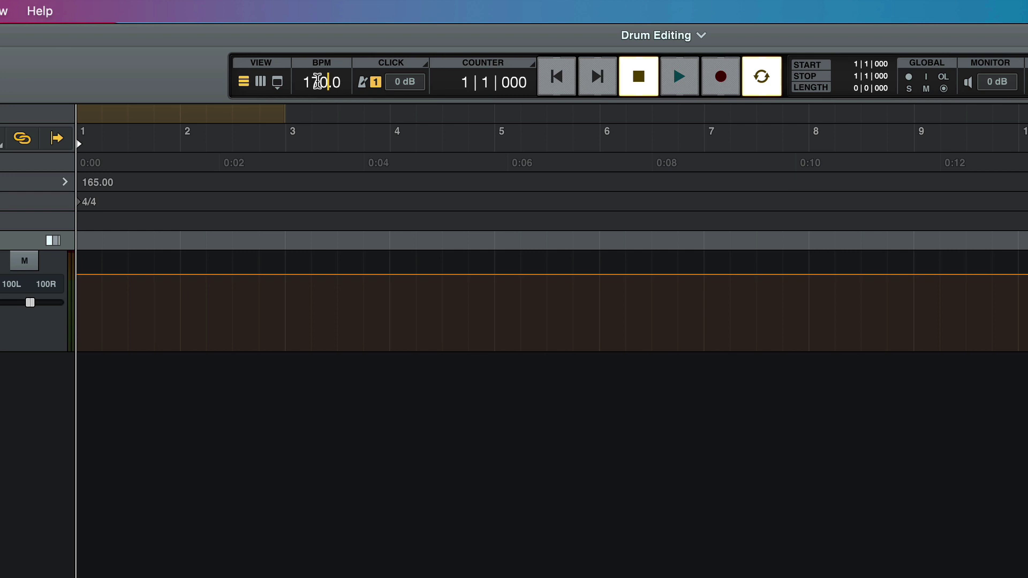
key(Return)
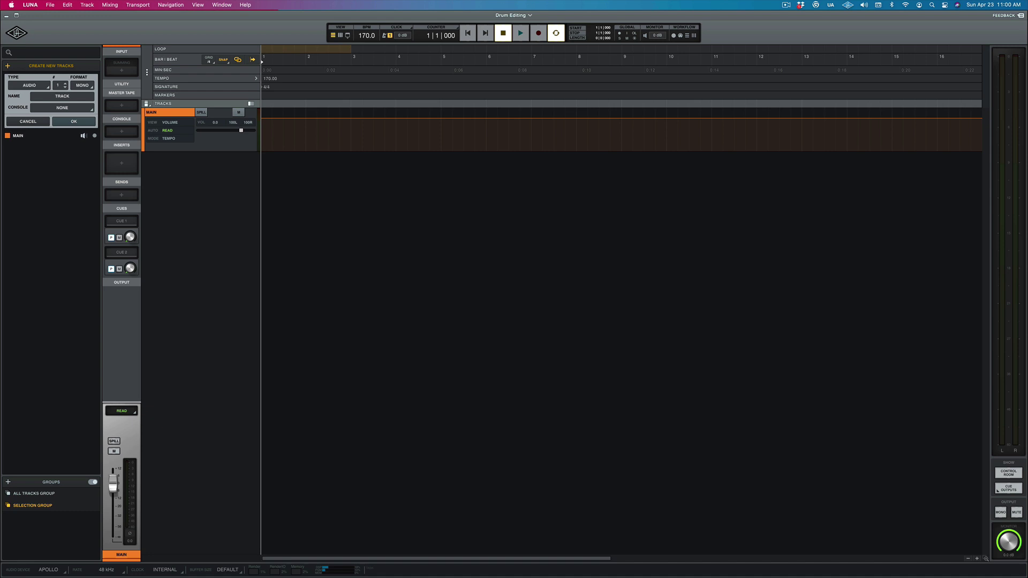
- Select all eleven drum WAVs in Finder, from H Tom_1.wav down, and drop them into LUNA's tracks
key(super+Tab)
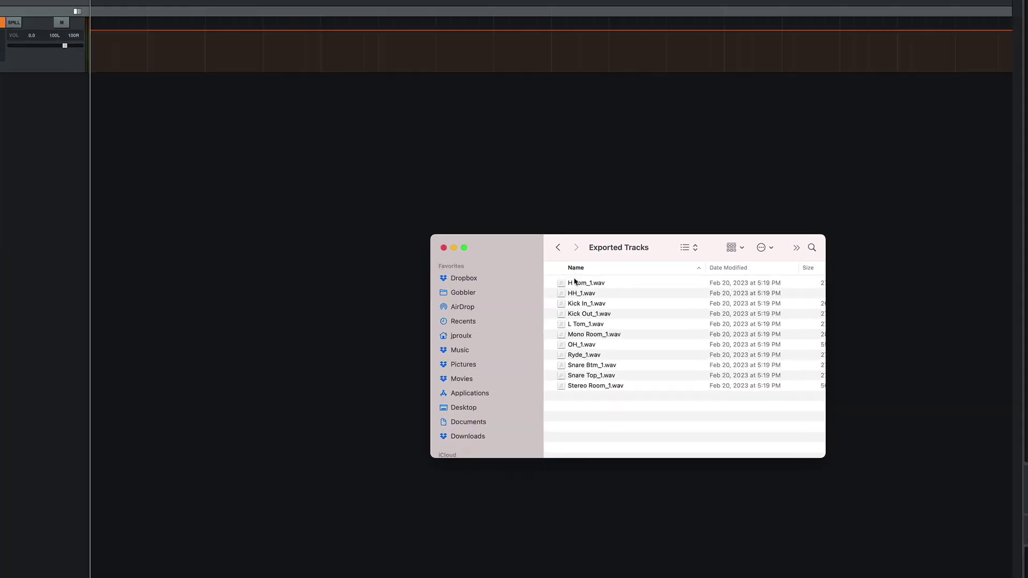
click(578, 283)
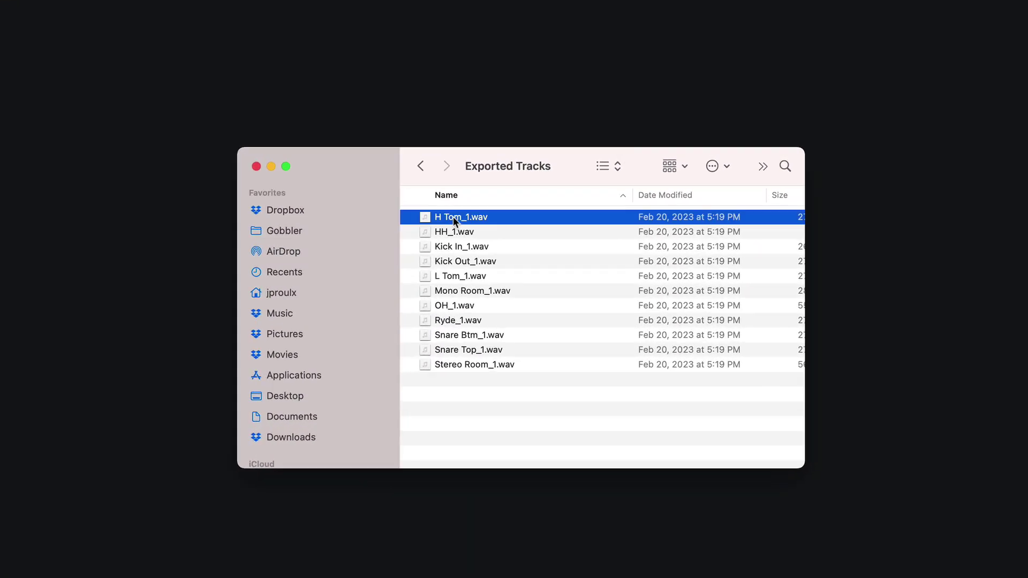
key(shift+Down)
key(shift+Down)
key(shift+Down)
key(shift+Down)
key(shift+Down)
key(shift+Down)
key(shift+Down)
key(shift+Down)
key(shift+Down)
key(shift+Down)
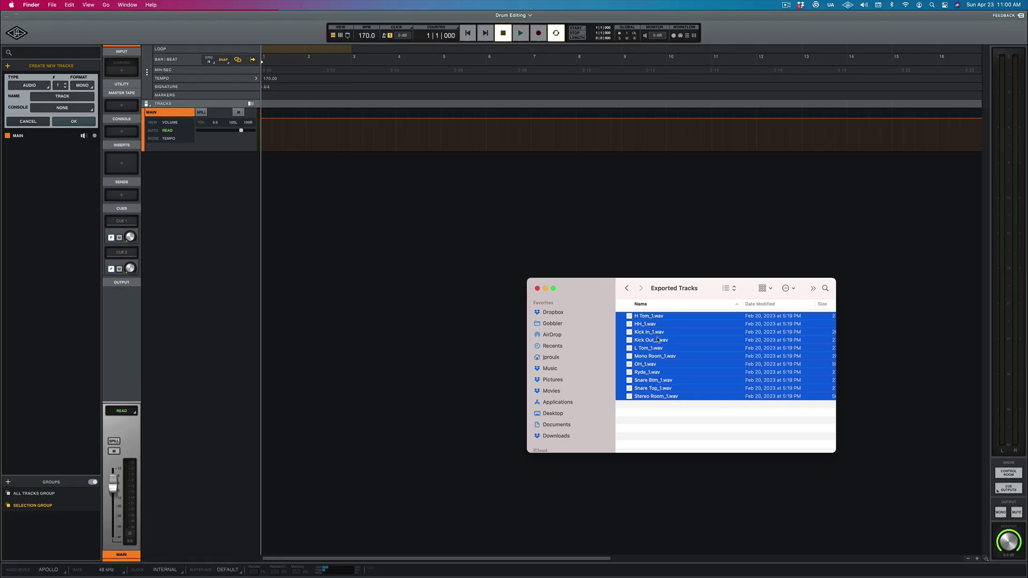
drag(559, 291, 29, 118)
drag(288, 216, 265, 228)
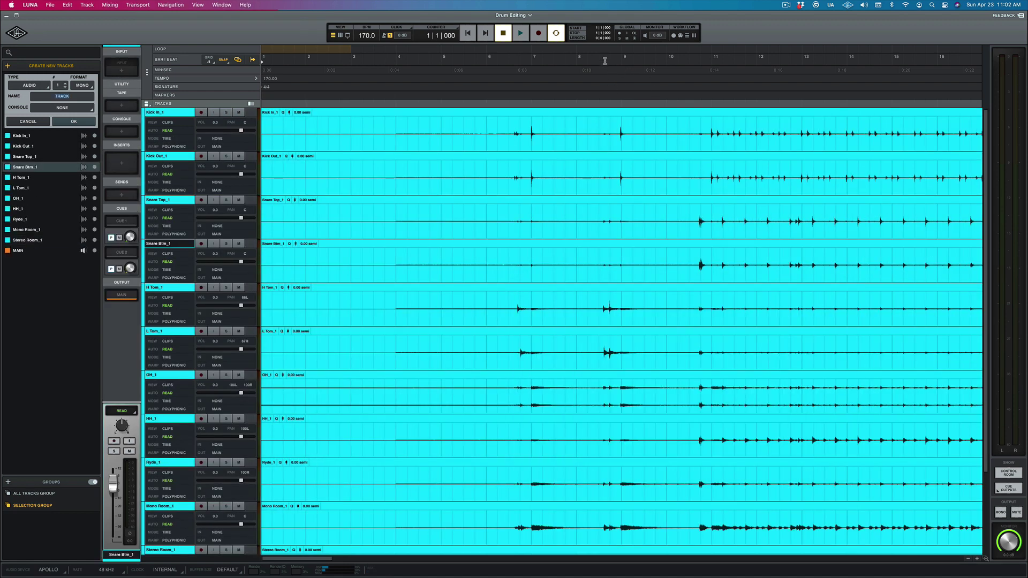
- Play the imported drum tracks from bar 10, then stop
click(696, 62)
key(space)
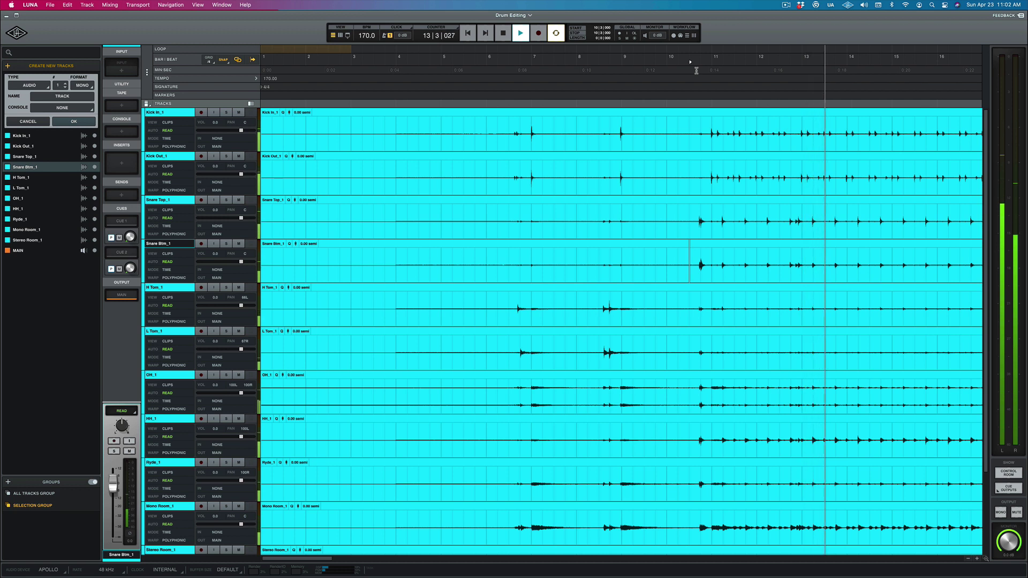
key(space)
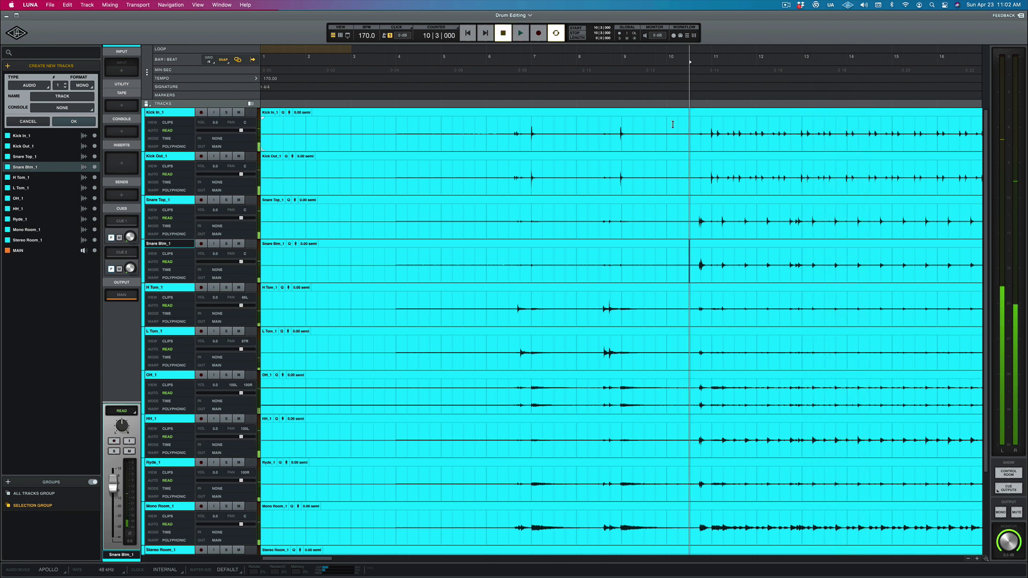
- Put the playhead back at bar 9 and zoom in on the timeline
click(659, 167)
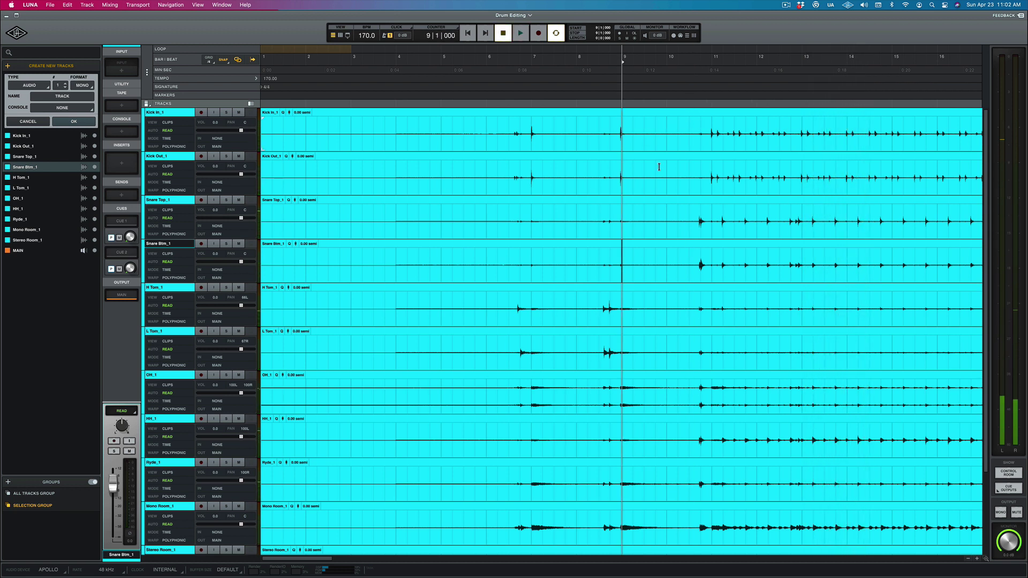
scroll(664, 171, up, 4)
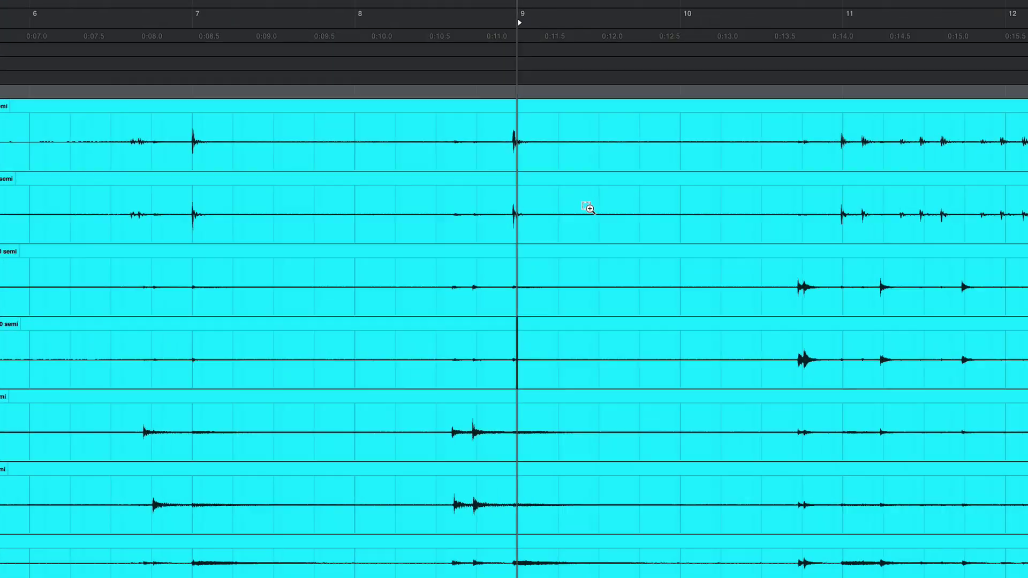
scroll(588, 209, up, 3)
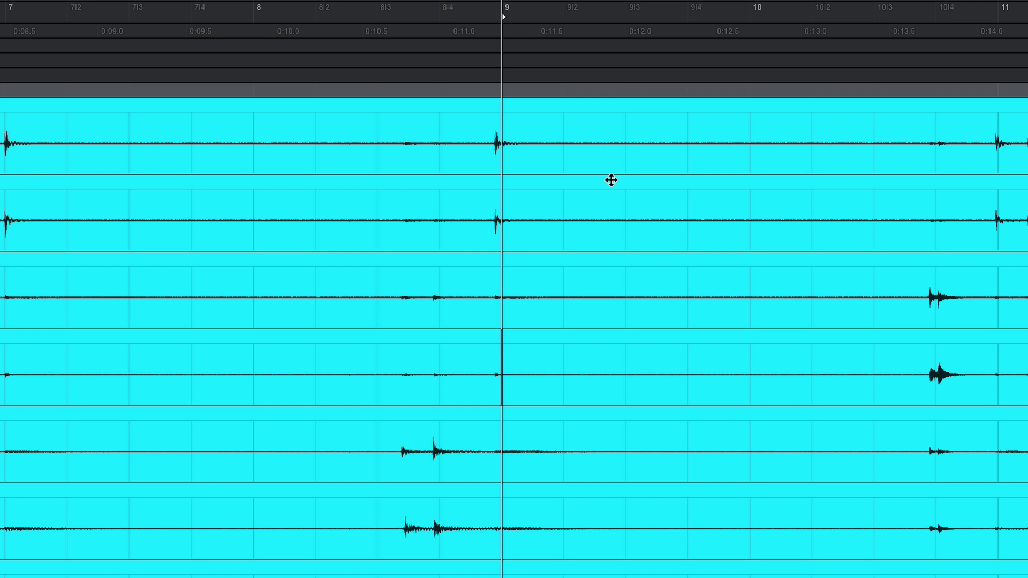
scroll(617, 185, right, 3)
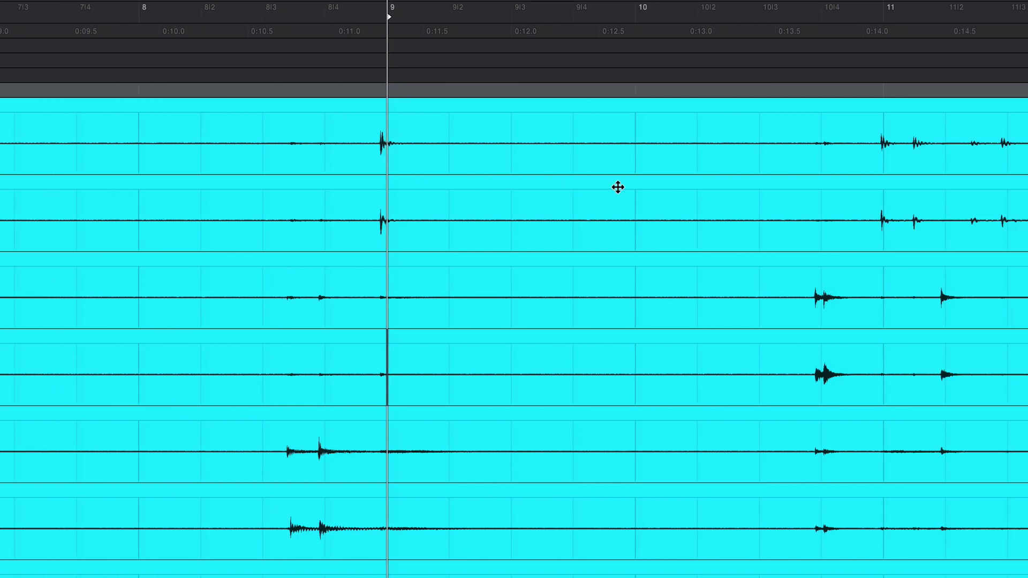
scroll(617, 186, right, 5)
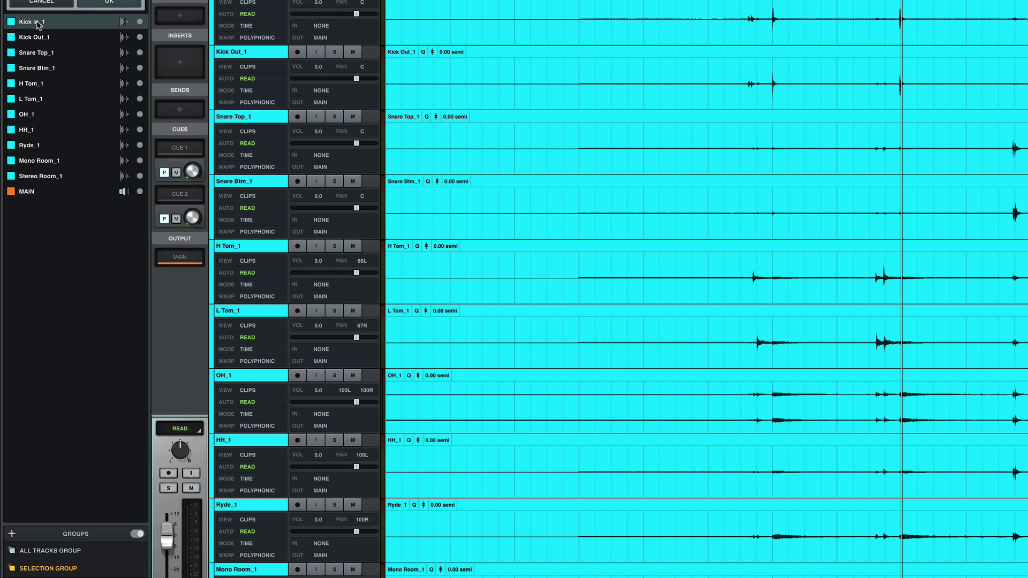
- Select all eleven drum tracks and create a group named Drums with Mixing unchecked
shift+click(48, 176)
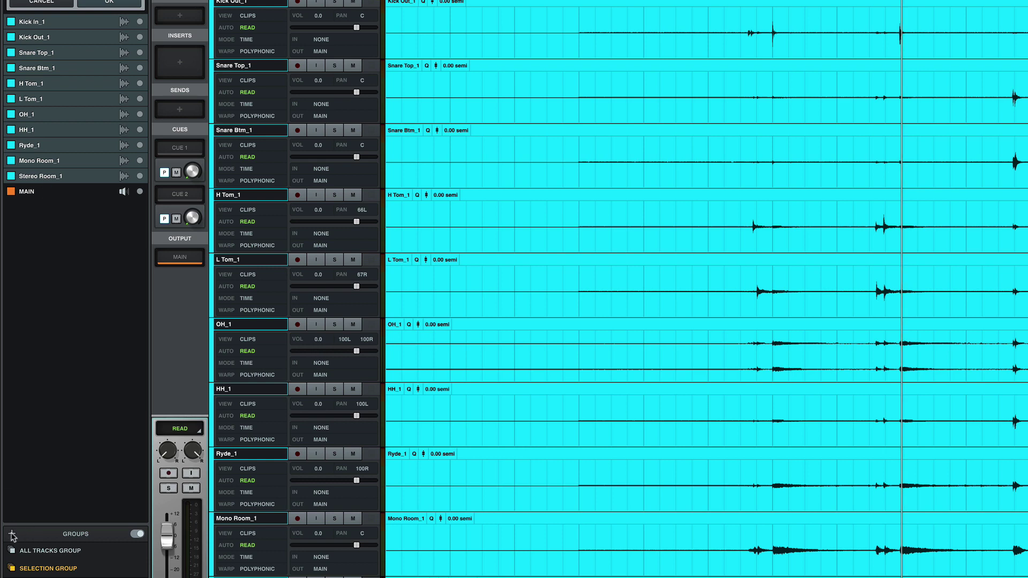
click(12, 535)
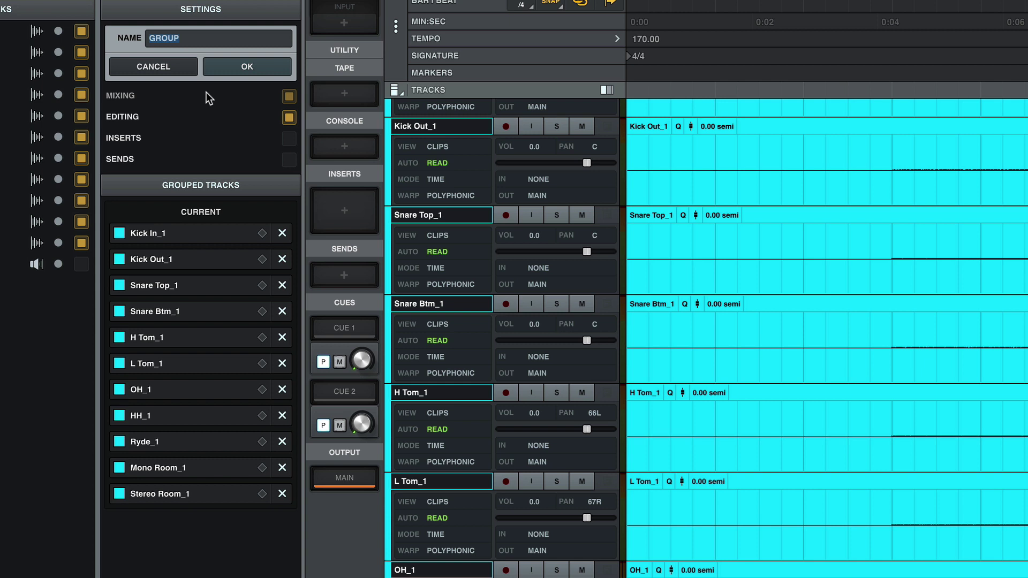
text(Drums)
click(292, 97)
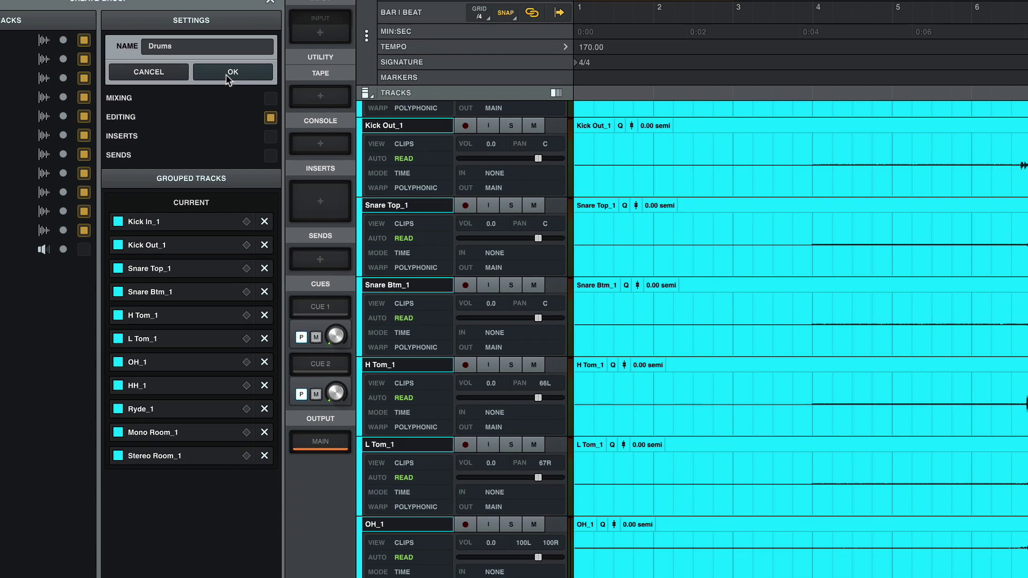
click(231, 74)
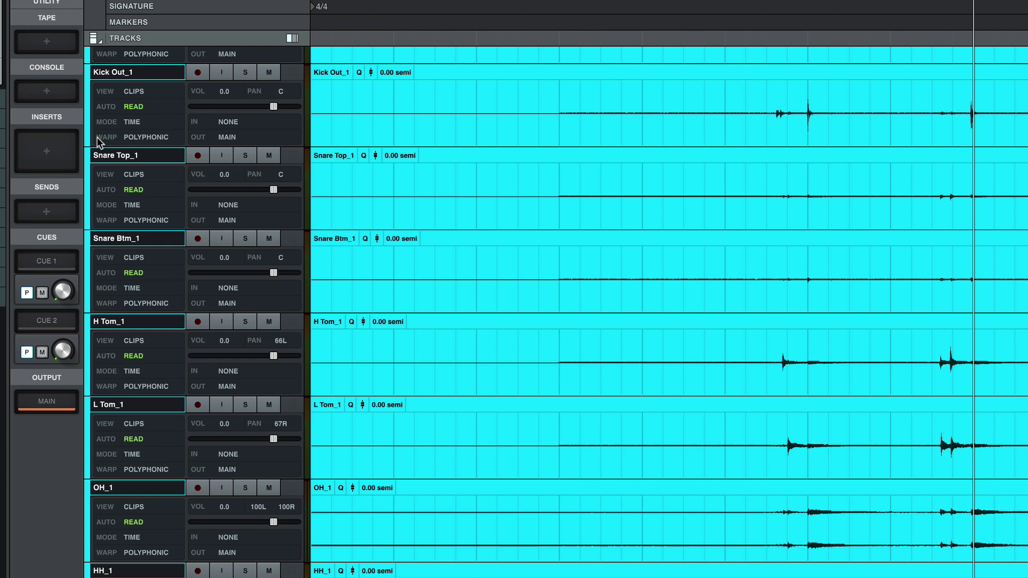
- Switch Kick Out_1's WARP algorithm to LUNA Razor Blade for the whole group and verify it
click(153, 138)
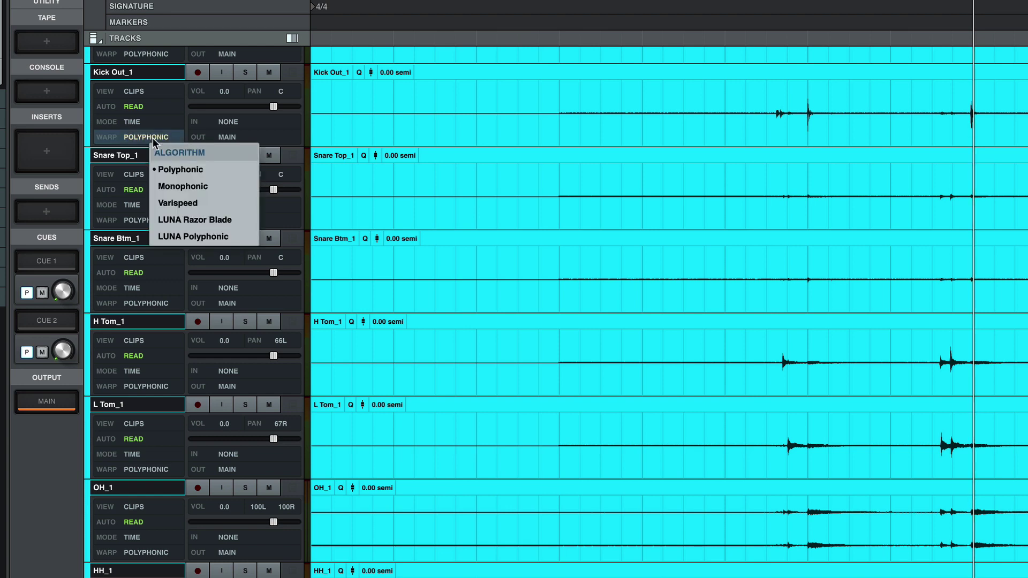
click(188, 222)
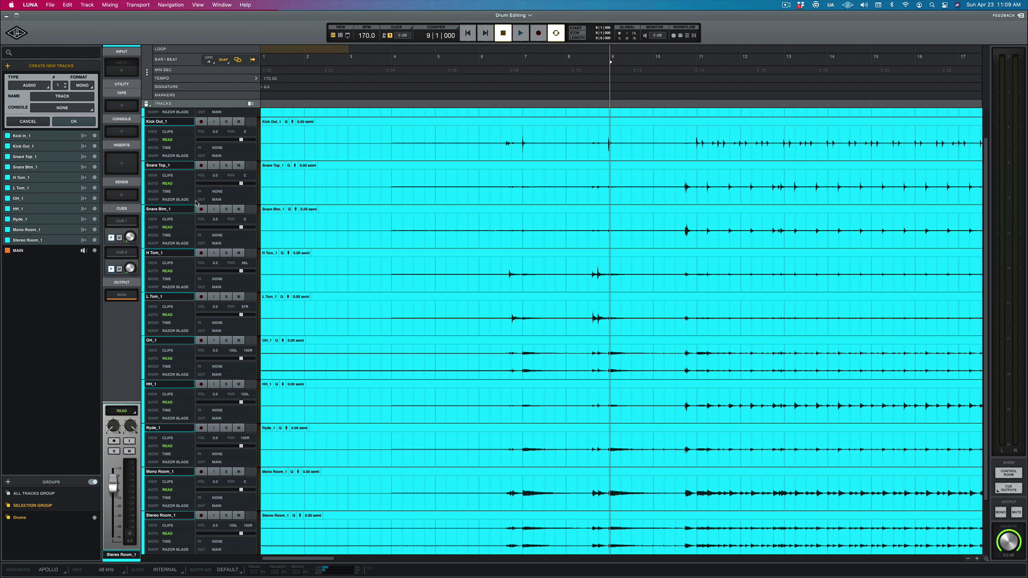
click(176, 155)
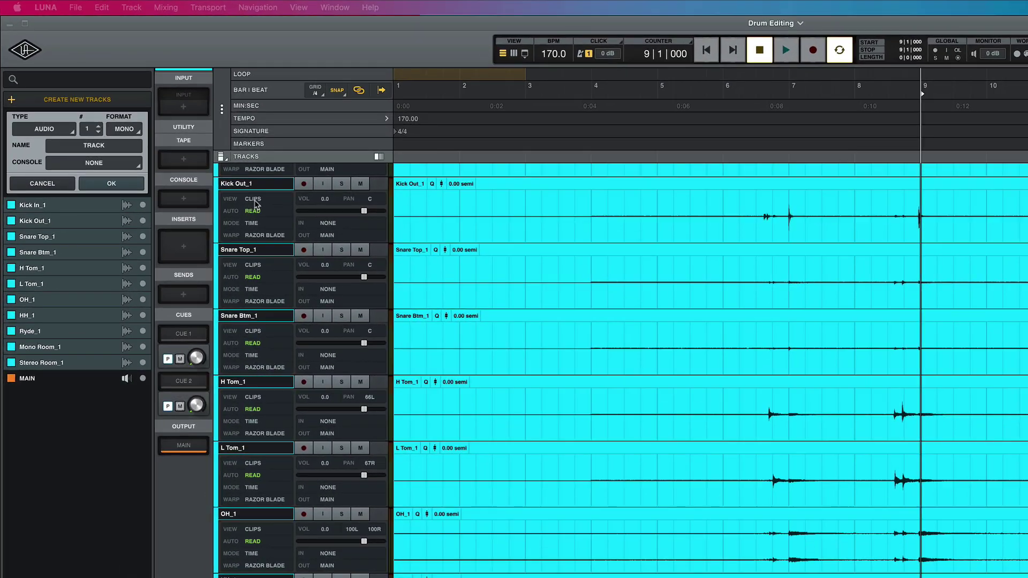
- Show warp markers on all drum tracks and set quantize to a 1/16 grid, strength 100, range 50
click(225, 178)
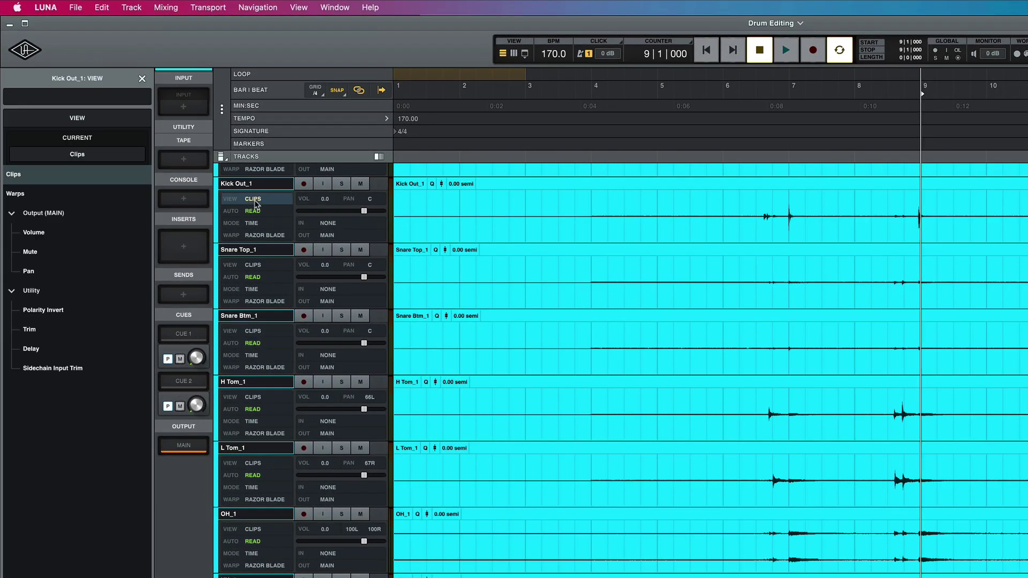
click(43, 195)
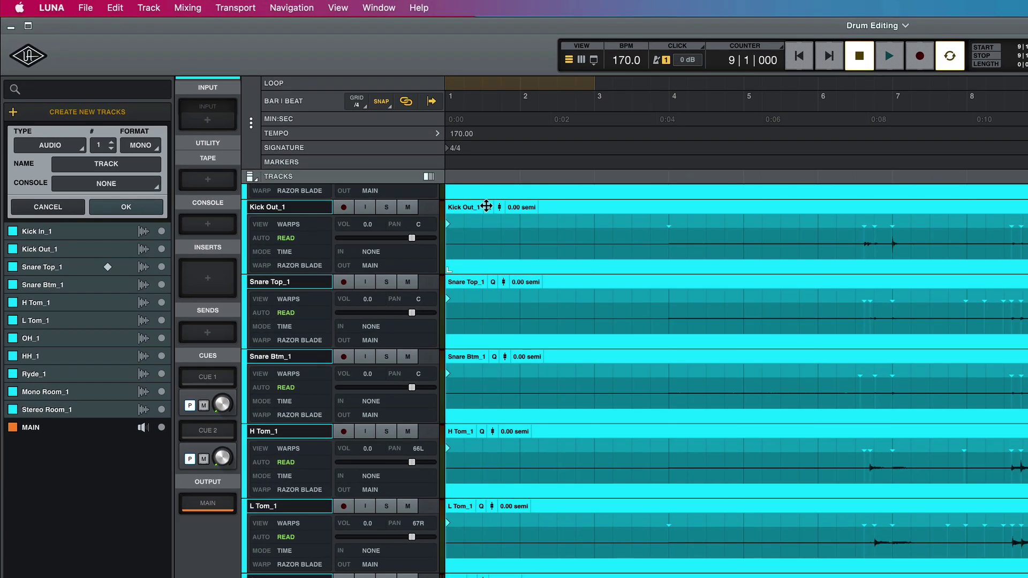
click(486, 207)
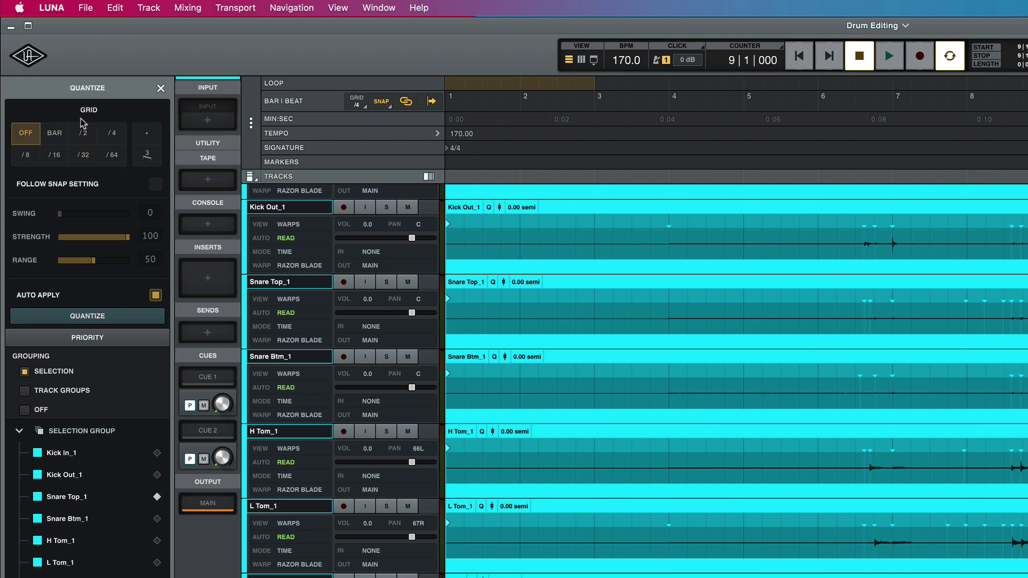
click(56, 159)
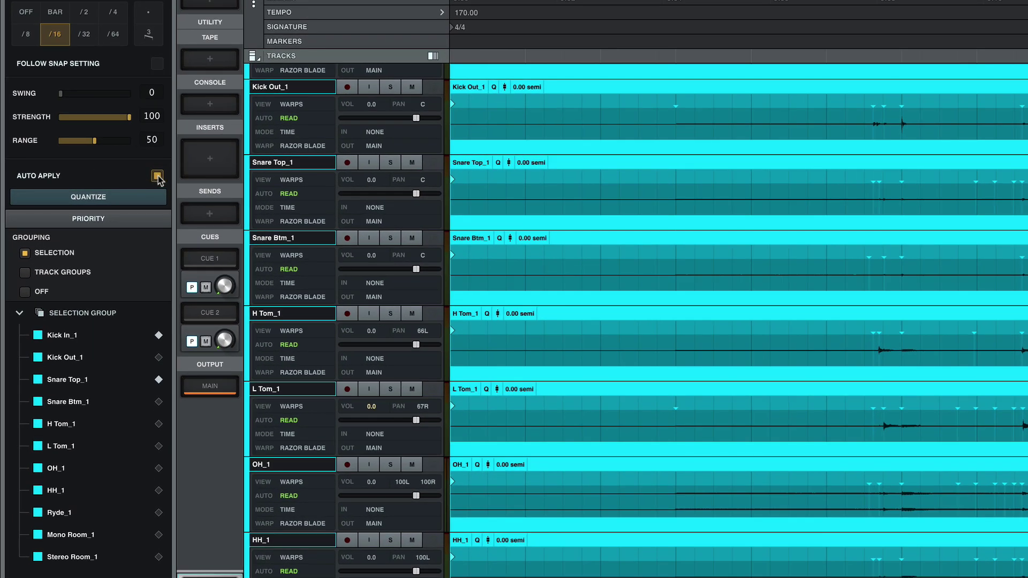
click(86, 194)
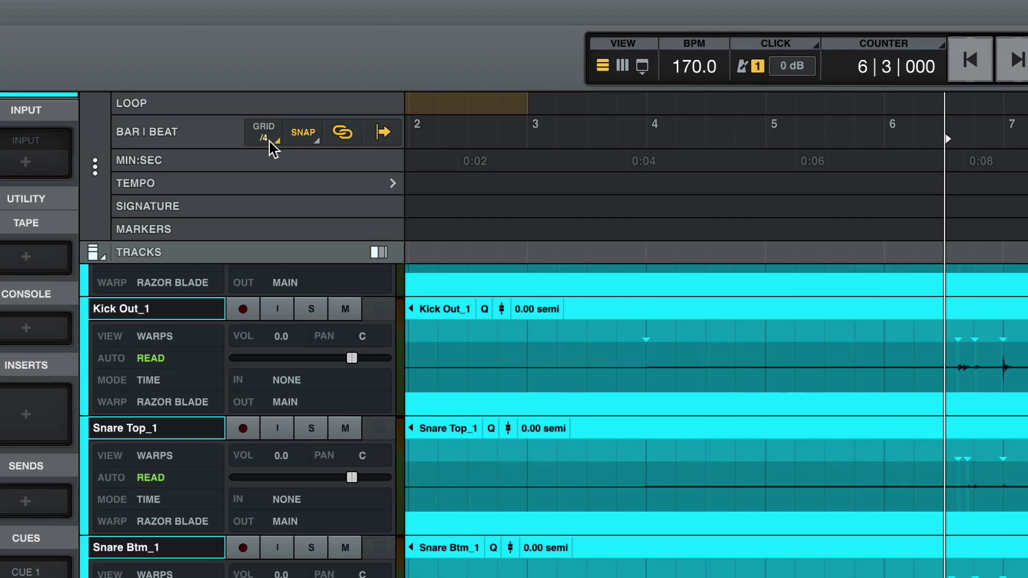
- Set the timeline grid resolution to 1/16 and switch SNAP off
click(213, 62)
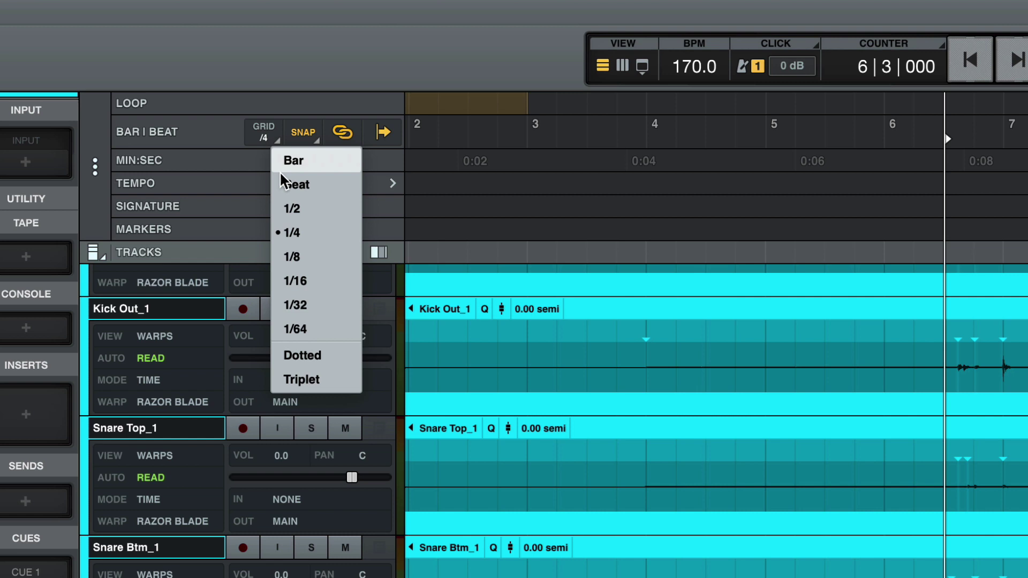
click(297, 285)
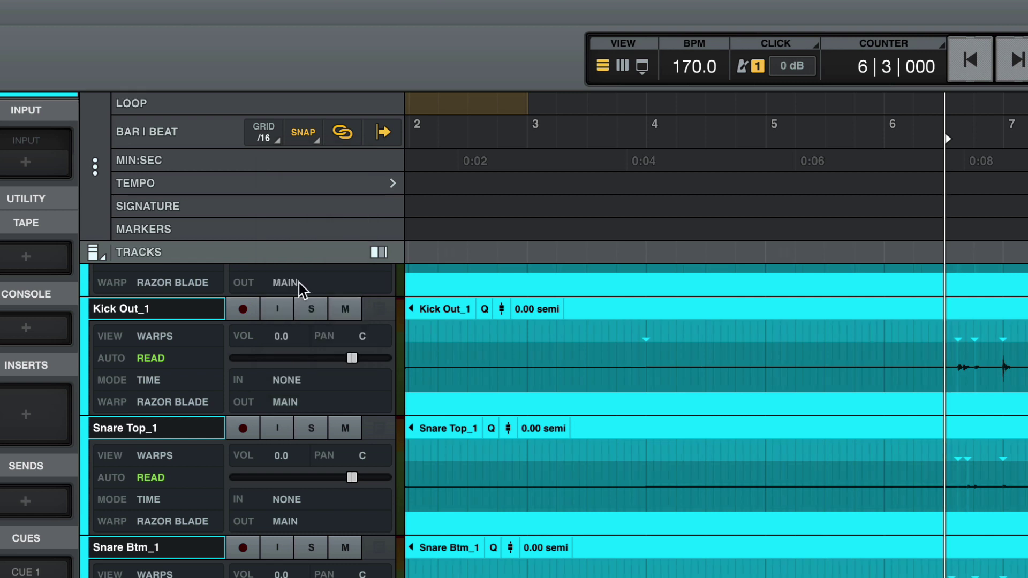
click(315, 134)
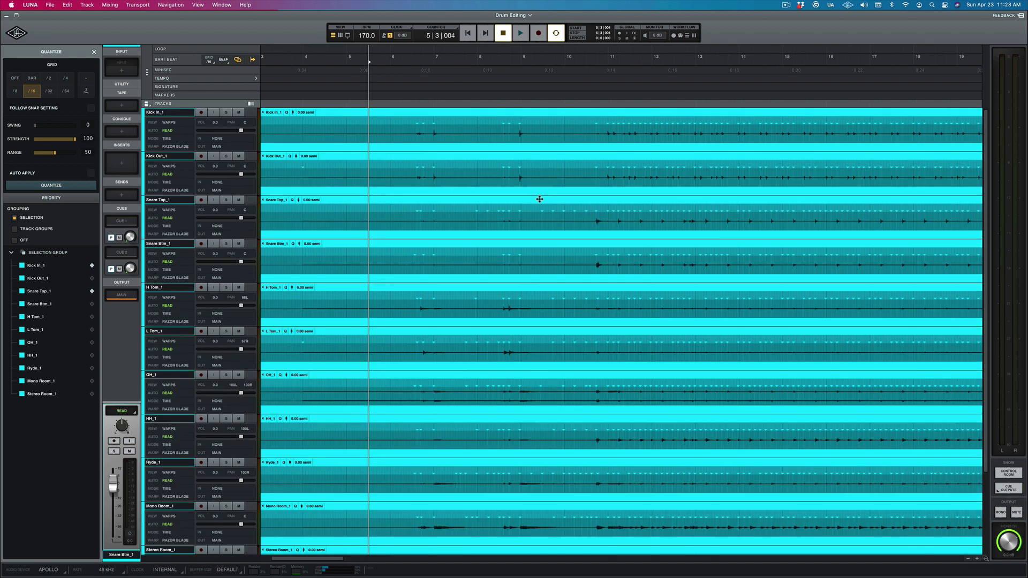
- Drag a time selection from bar 11 to bar 20 across all eleven drum tracks
scroll(537, 199, right, 5)
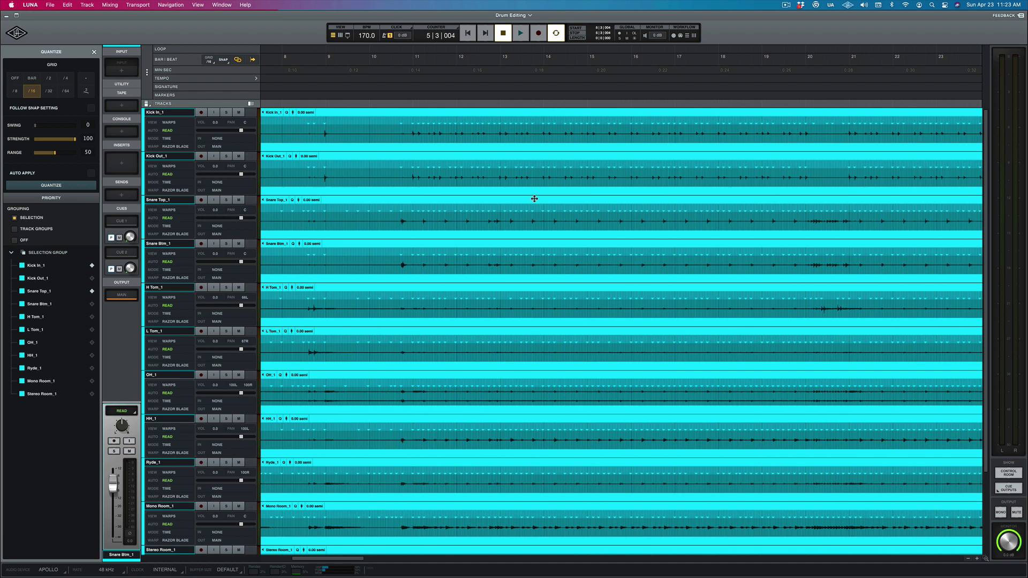
scroll(534, 198, left, 3)
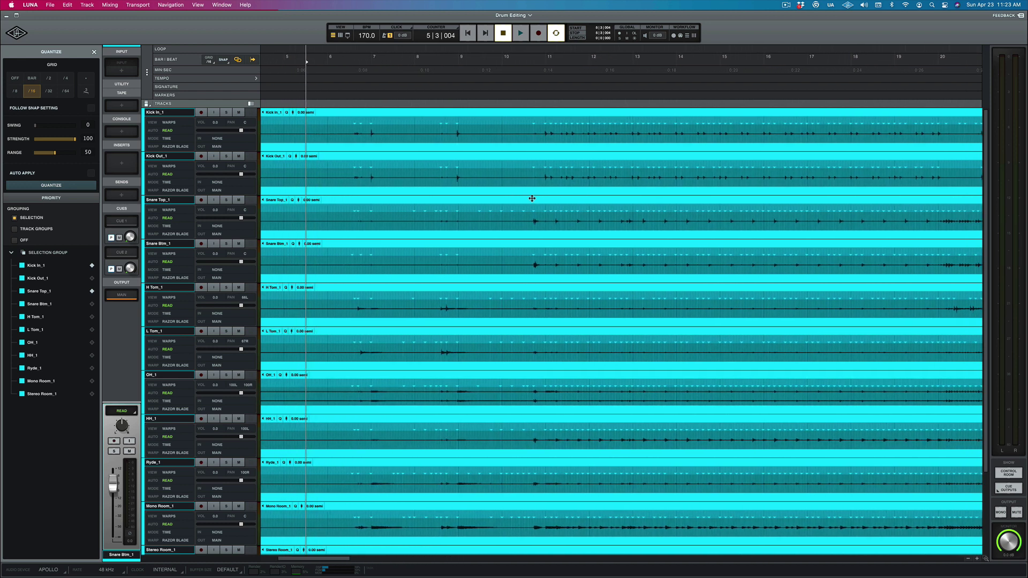
scroll(511, 163, left, 1)
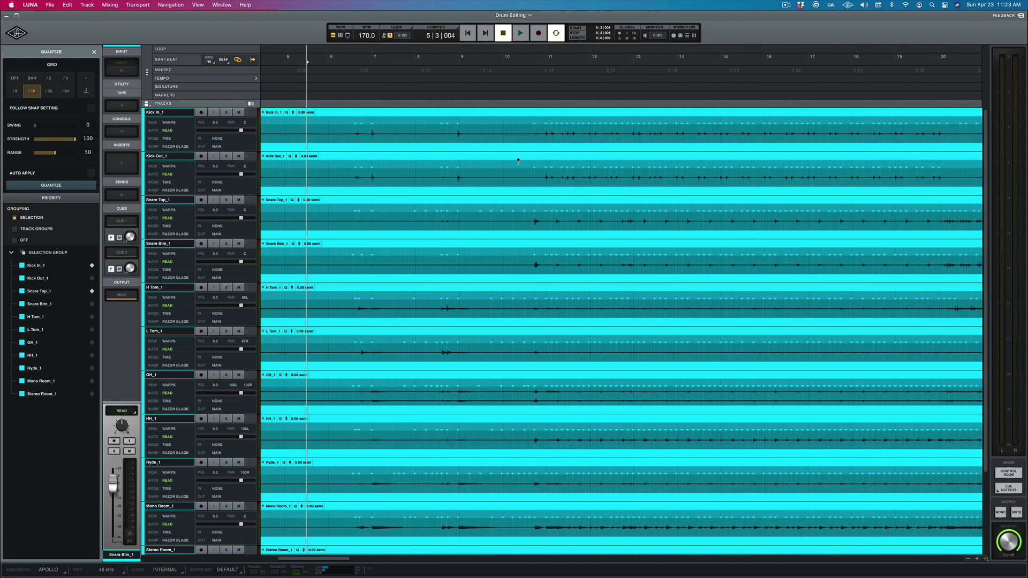
scroll(517, 162, right, 2)
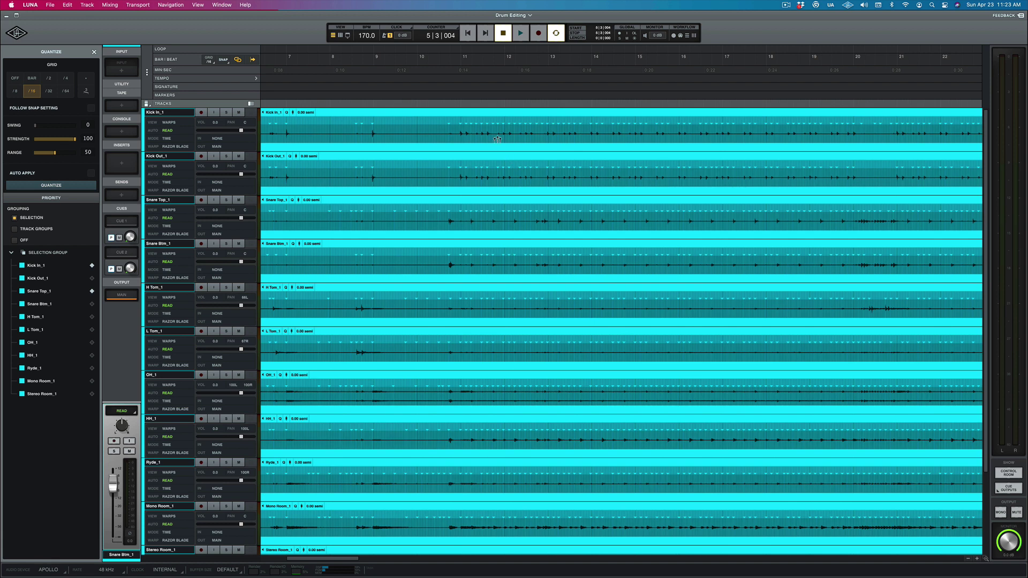
drag(455, 128, 892, 176)
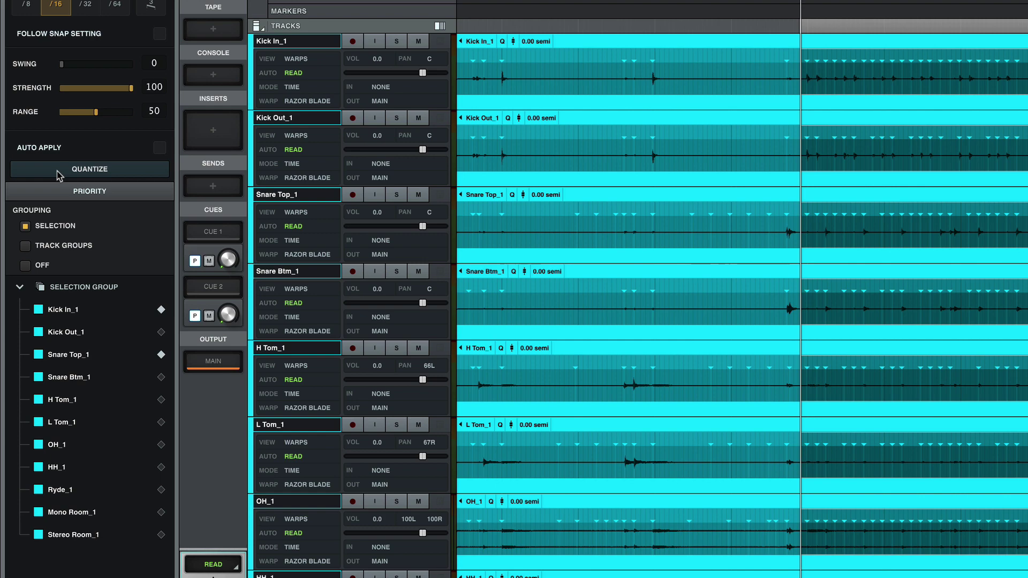
- Quantize the selected bars on every drum track and play them back from just before bar 11
click(59, 175)
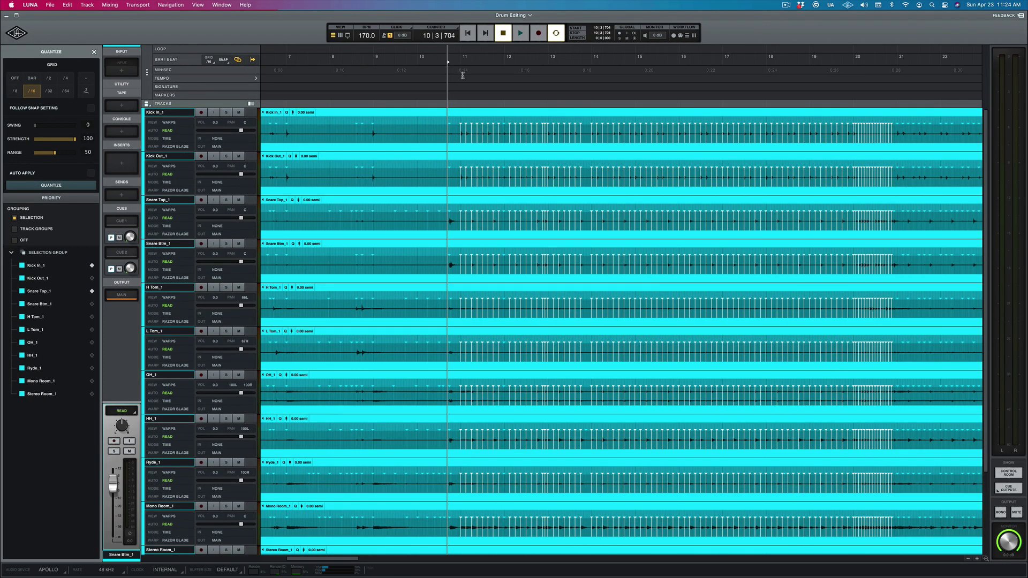
click(447, 70)
key(space)
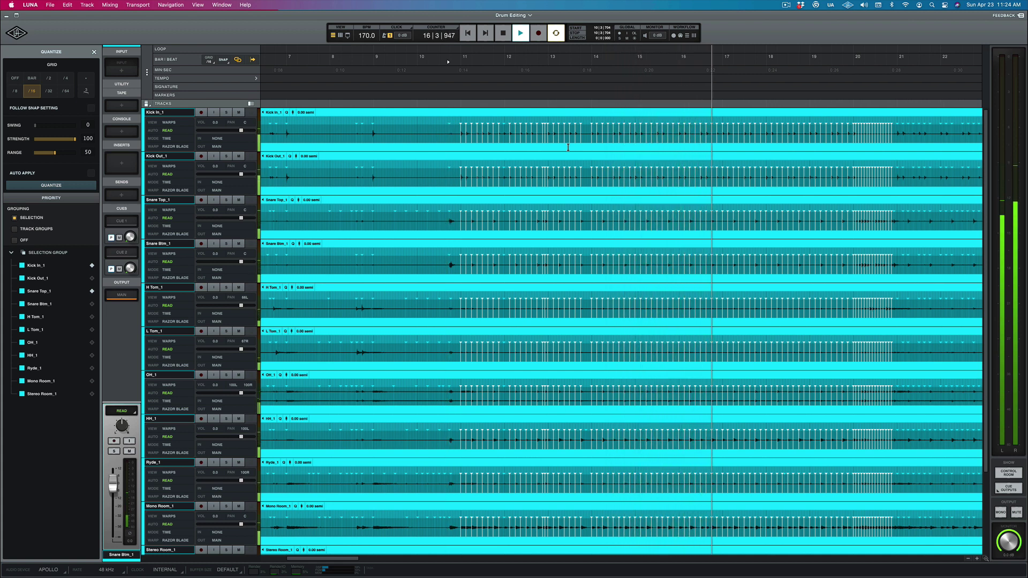
key(space)
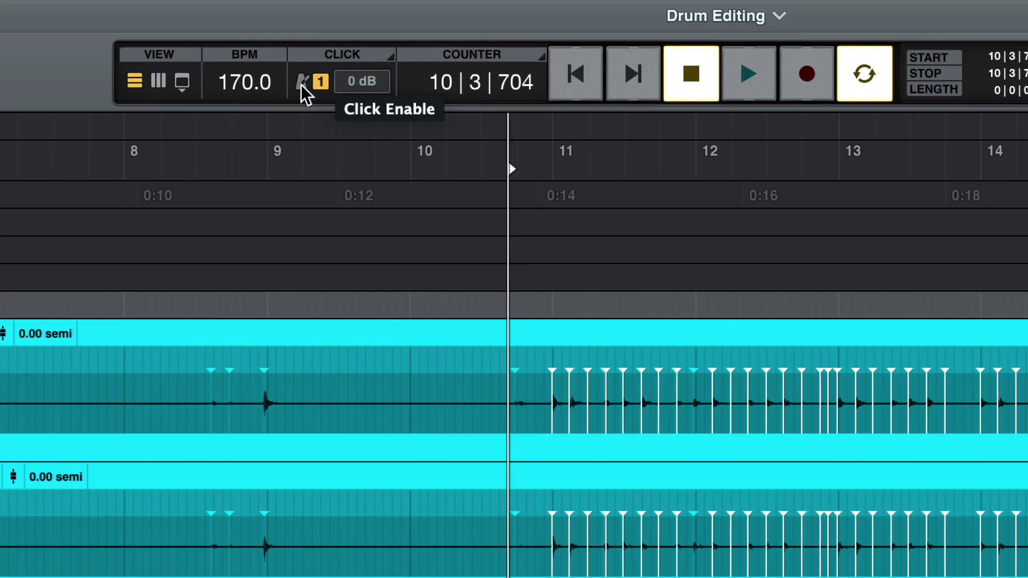
- Enable the metronome and play the quantized section against the click
click(303, 86)
key(space)
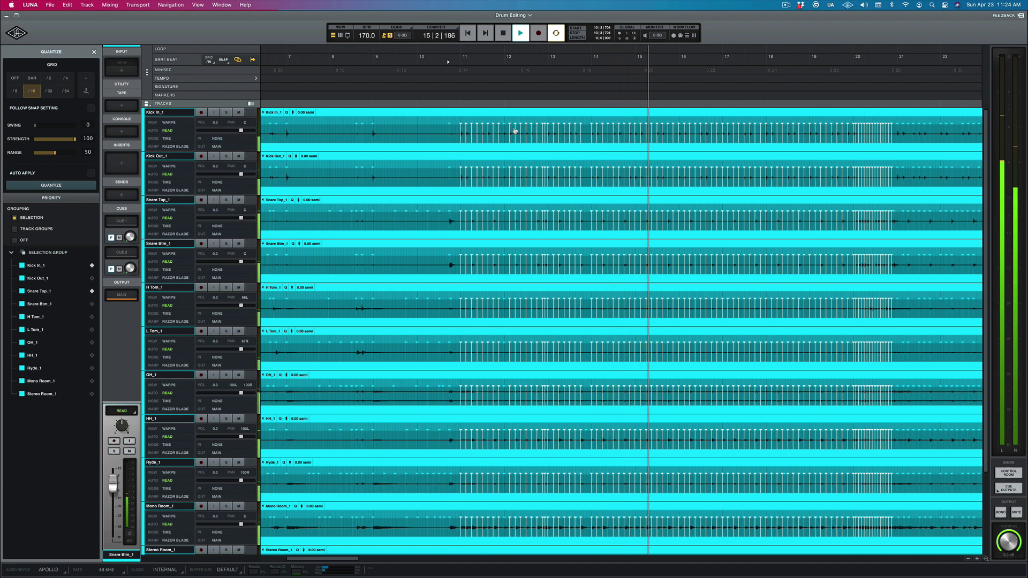
key(space)
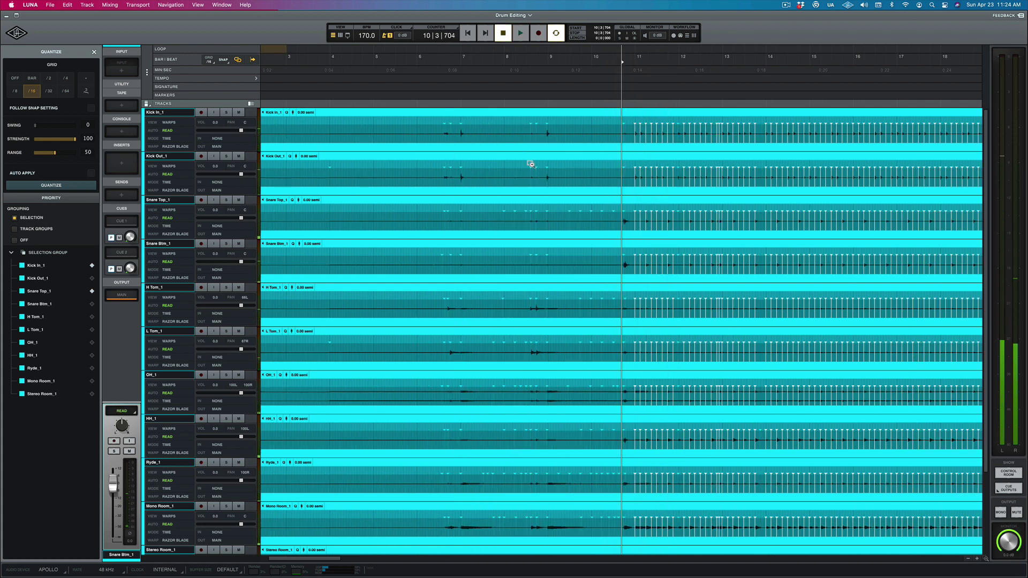
- Zoom the timeline in close on the quantized hits around 0:14–0:18
scroll(532, 163, left, 5)
drag(676, 59, 750, 119)
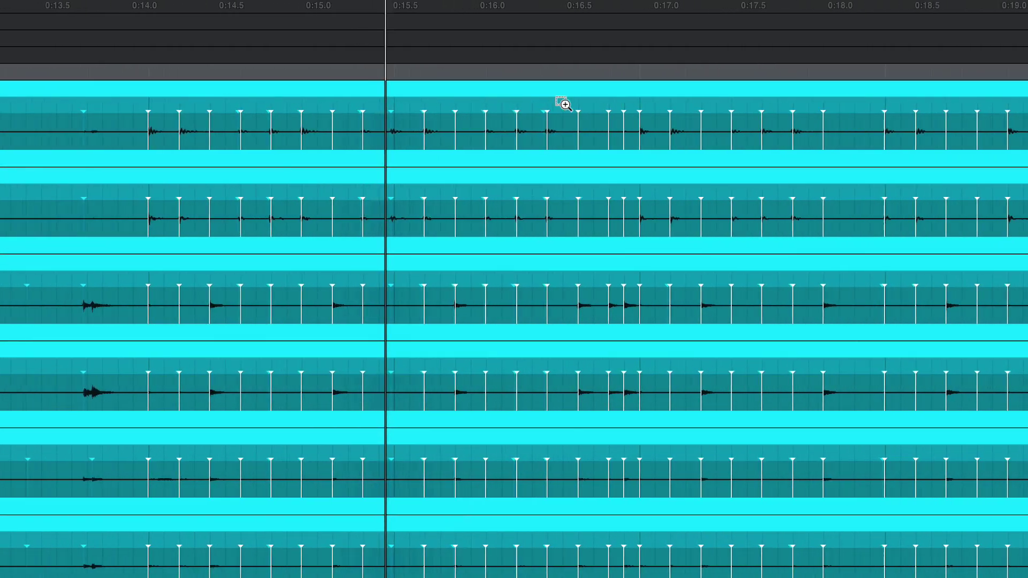
ctrl+alt+click(562, 103)
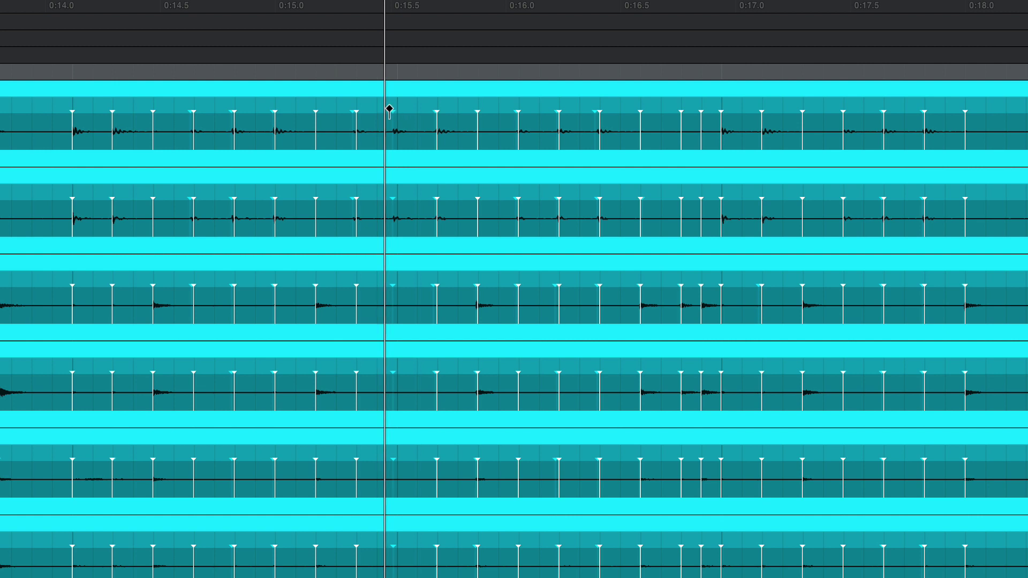
- Add a warp marker at the missed transient near 0:15.5 on every drum track and play it back
click(395, 110)
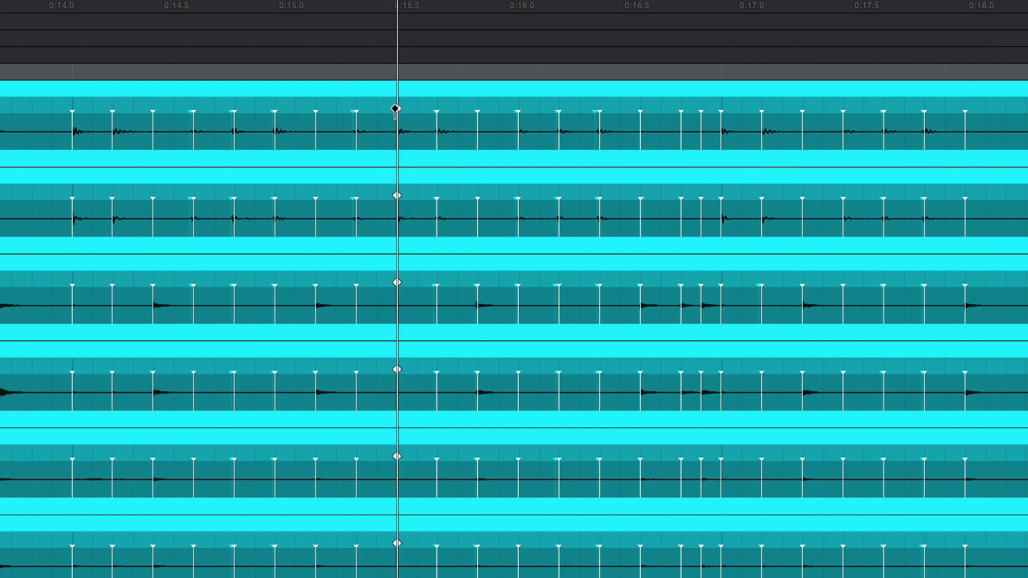
scroll(435, 230, right, 1)
scroll(435, 230, right, 3)
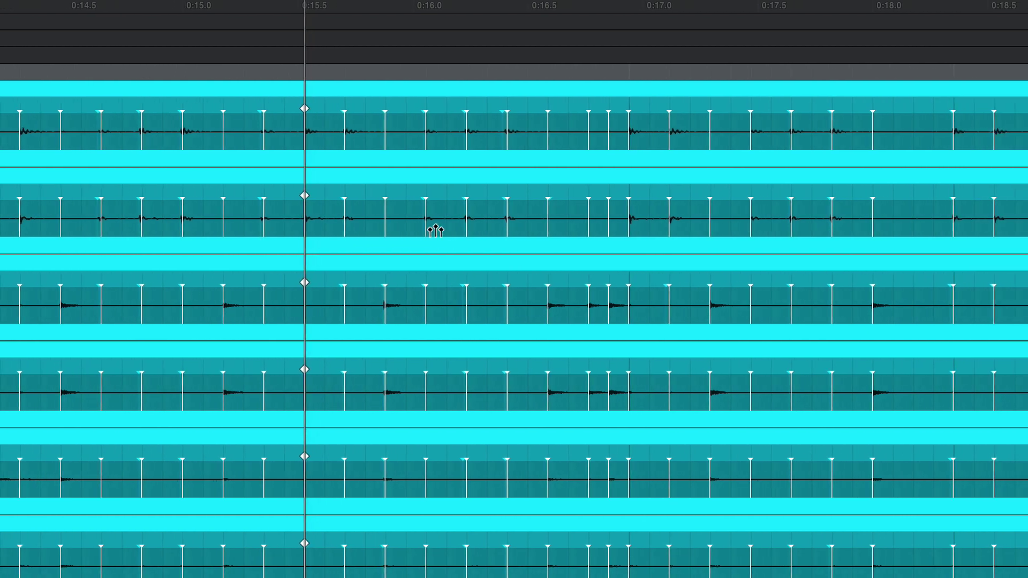
scroll(404, 166, down, 5)
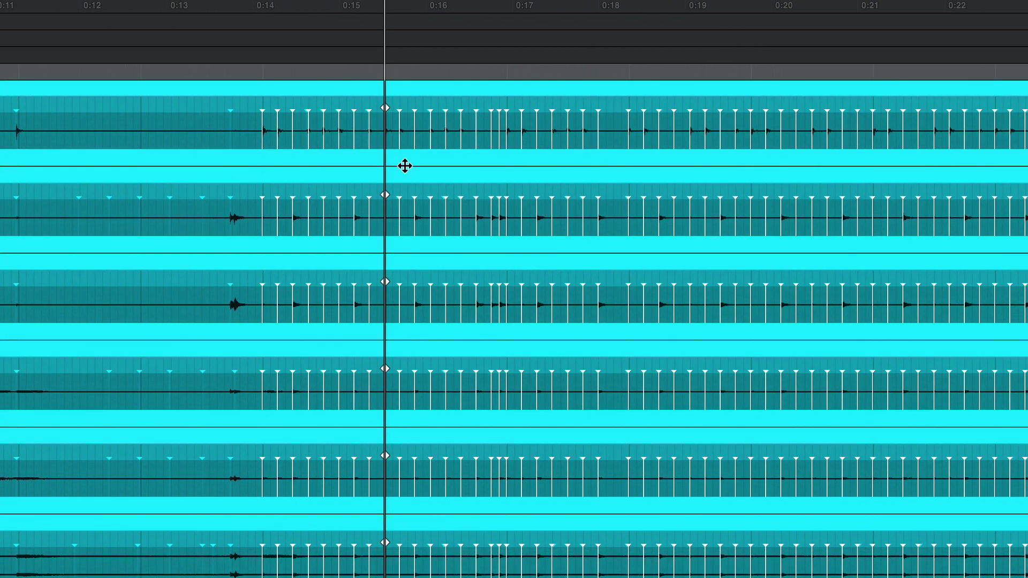
scroll(405, 166, down, 2)
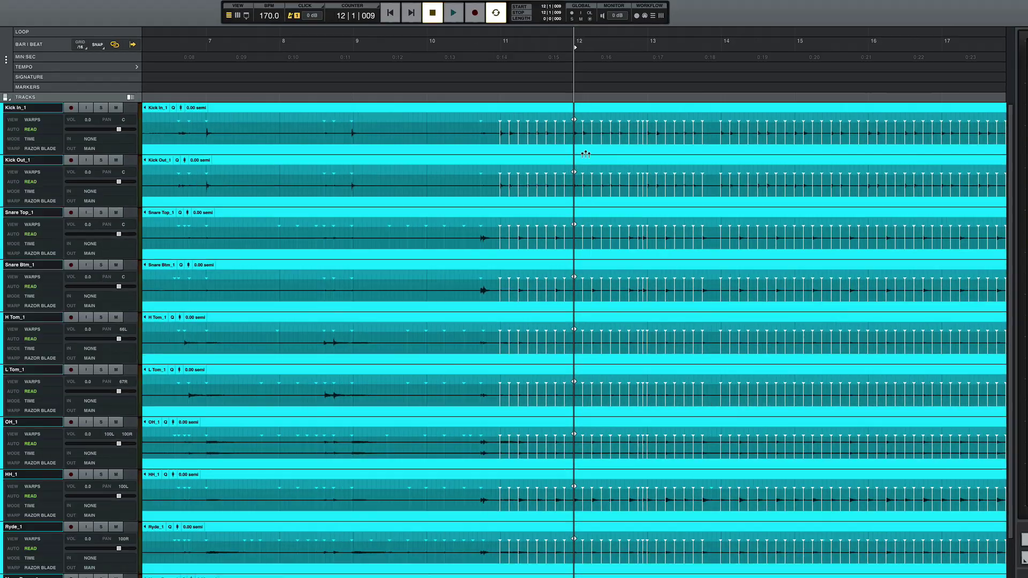
scroll(630, 151, down, 1)
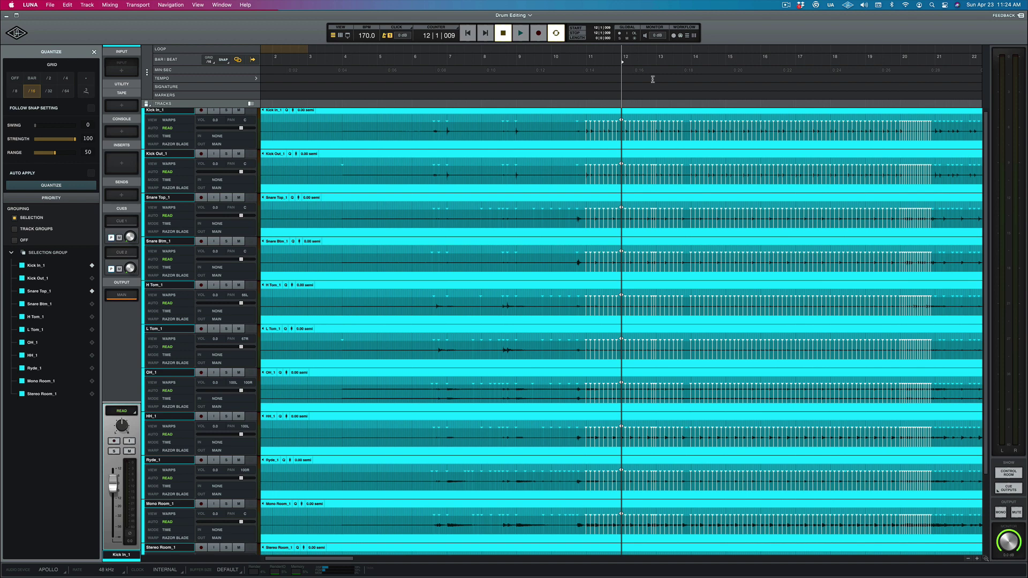
key(space)
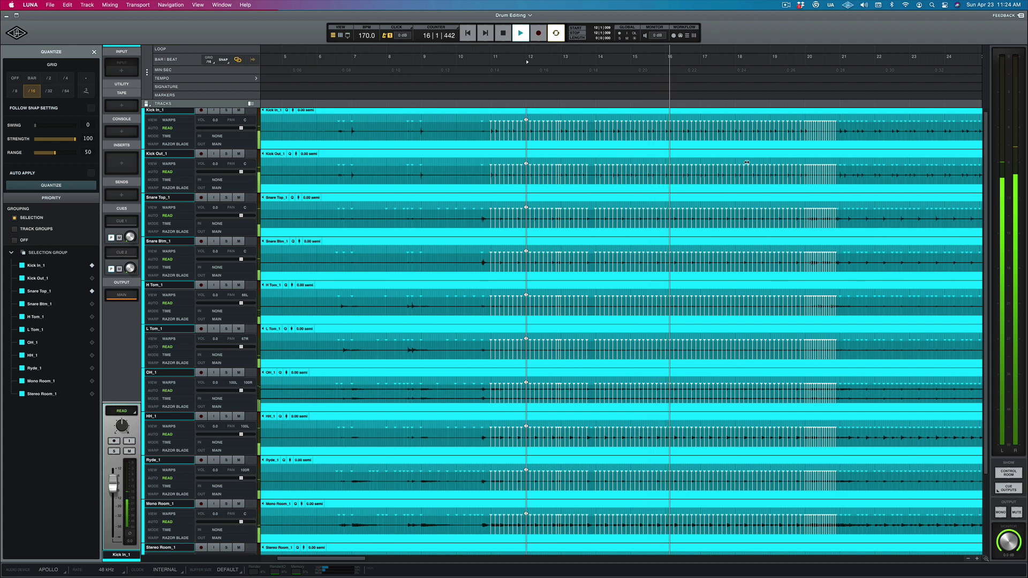
- Select bars 21 to 30 across all drum tracks and quantize them to 1/16
key(space)
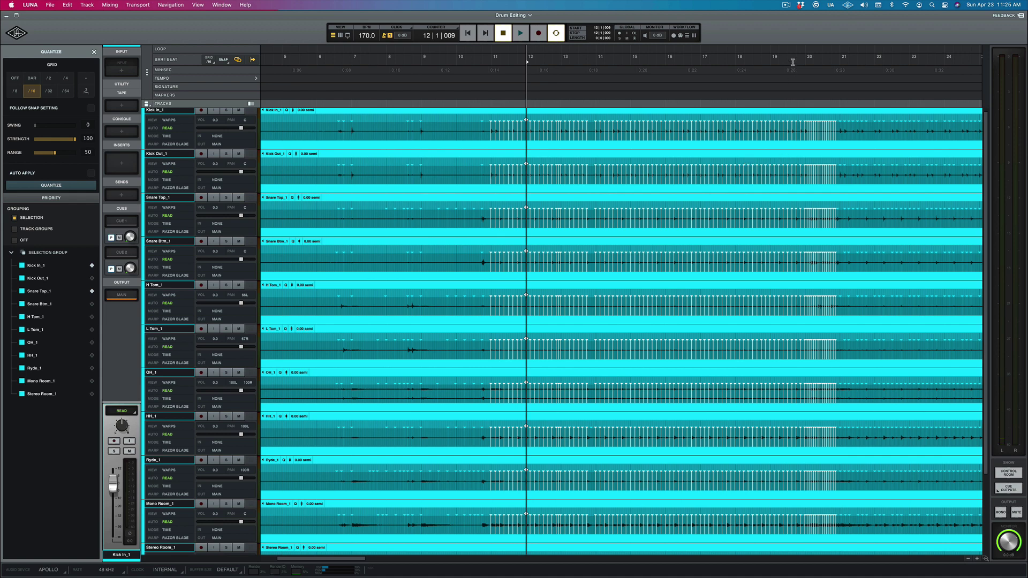
scroll(792, 62, right, 8)
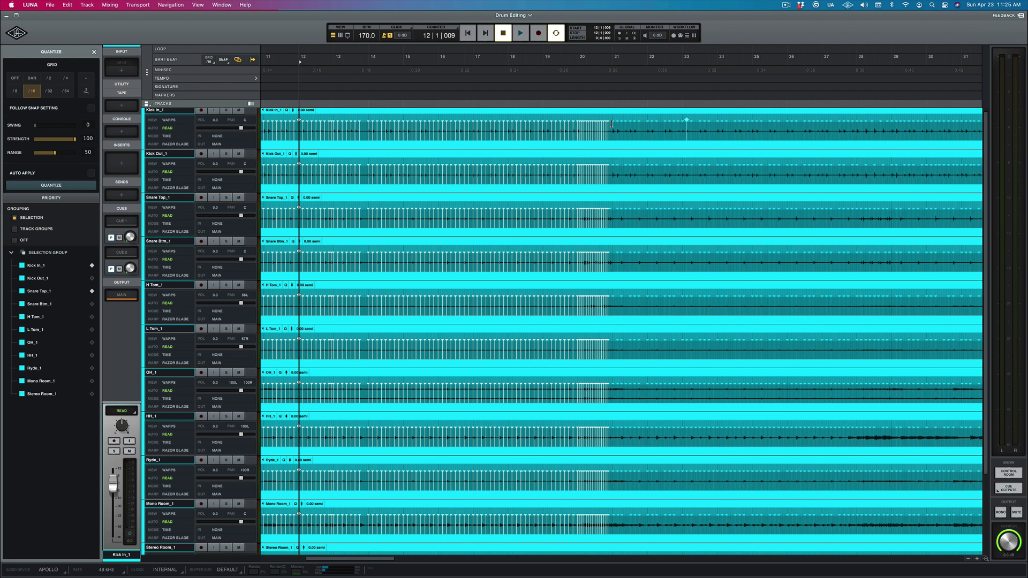
click(612, 124)
drag(611, 124, 891, 169)
click(53, 185)
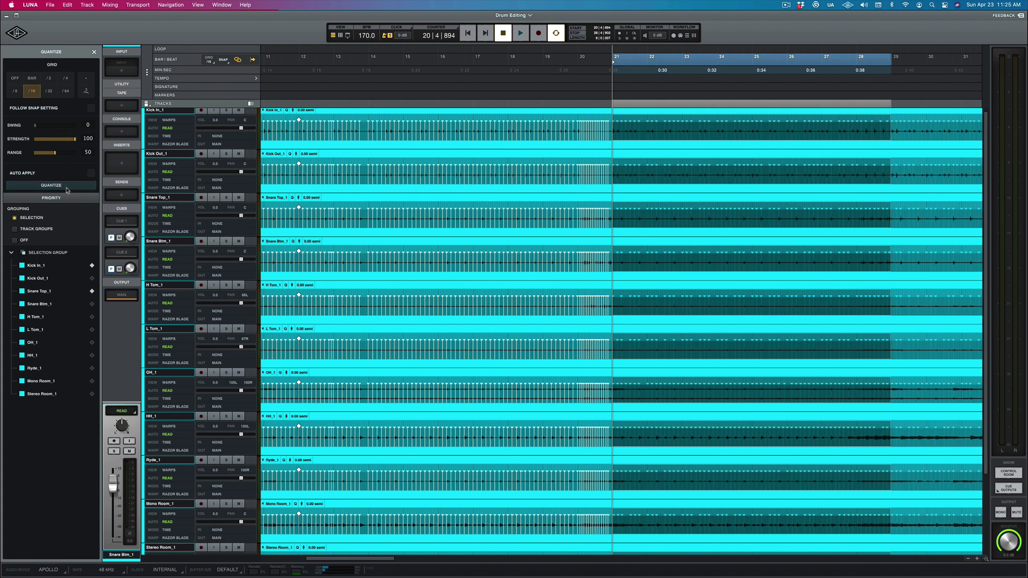
click(604, 63)
key(space)
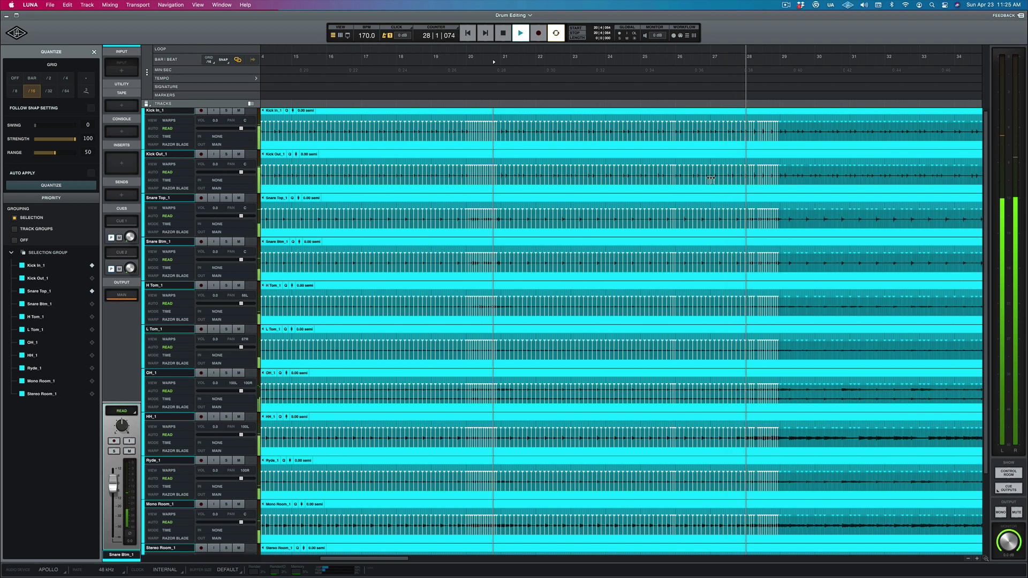
key(space)
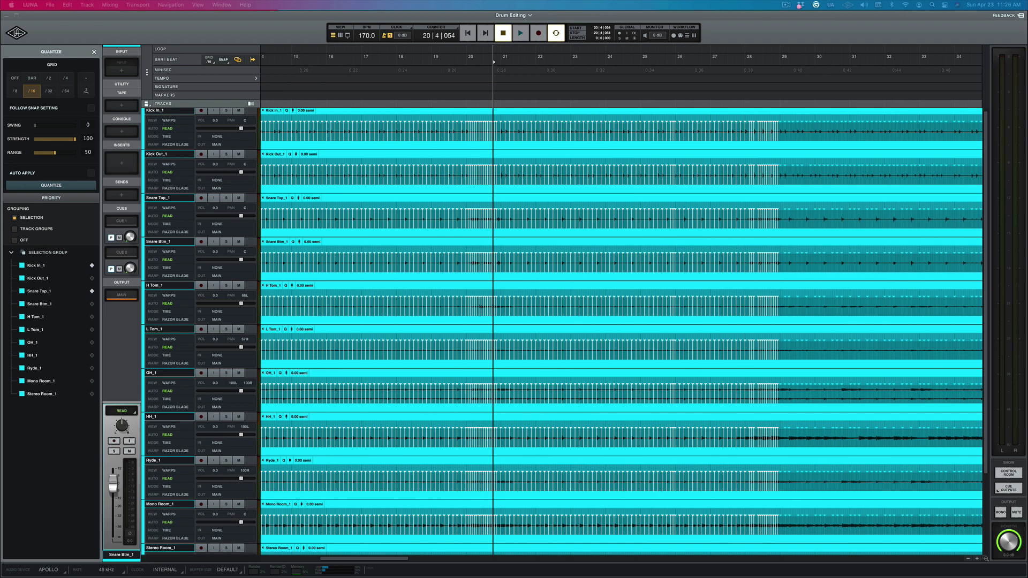
scroll(585, 450, right, 5)
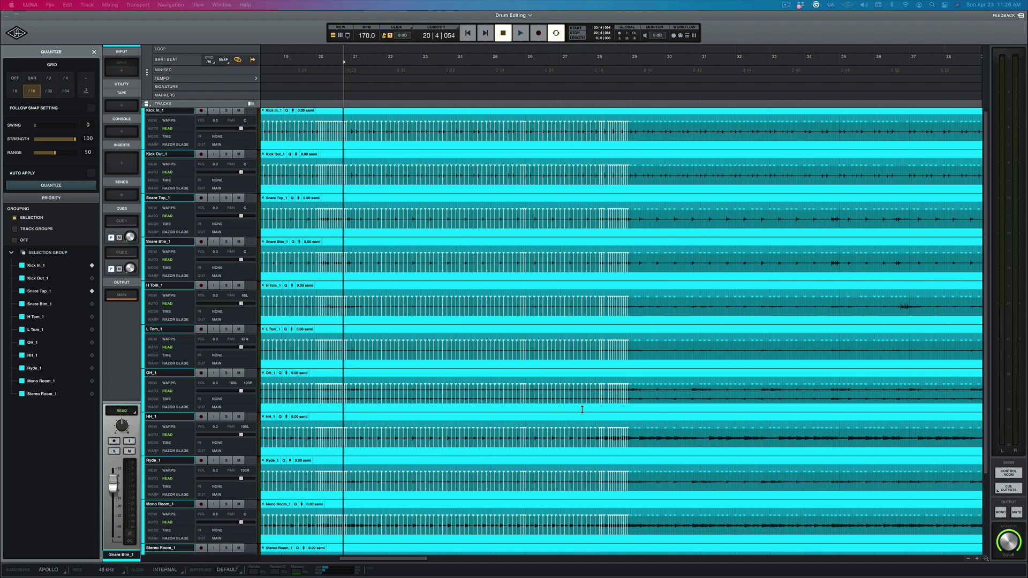
scroll(582, 410, right, 4)
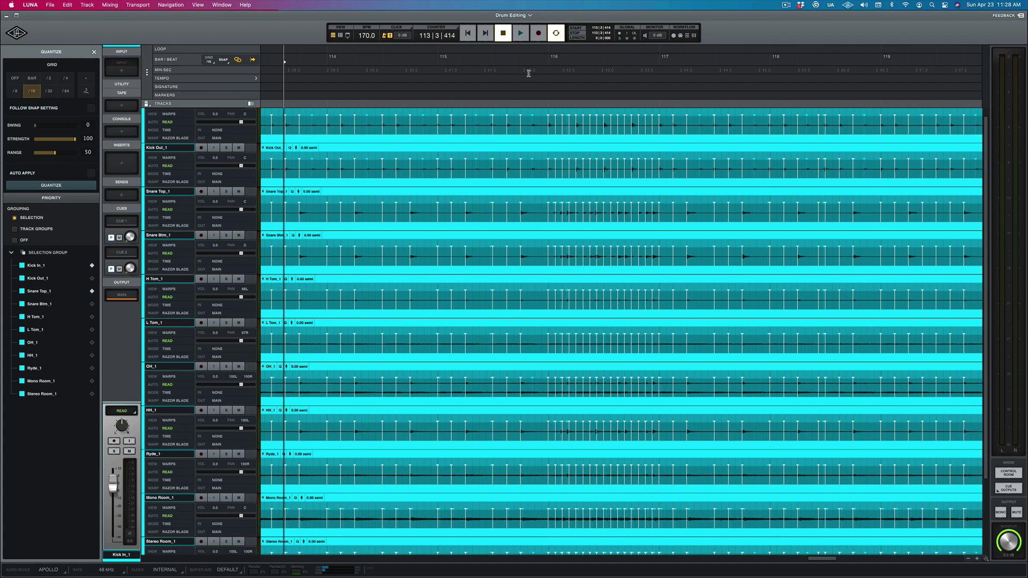
click(513, 59)
drag(513, 59, 515, 59)
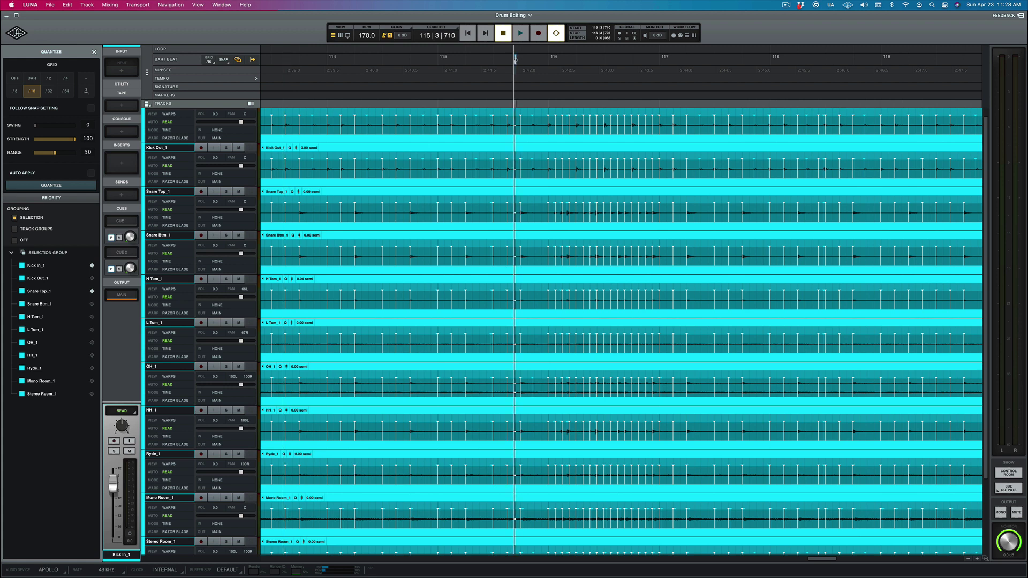
click(523, 59)
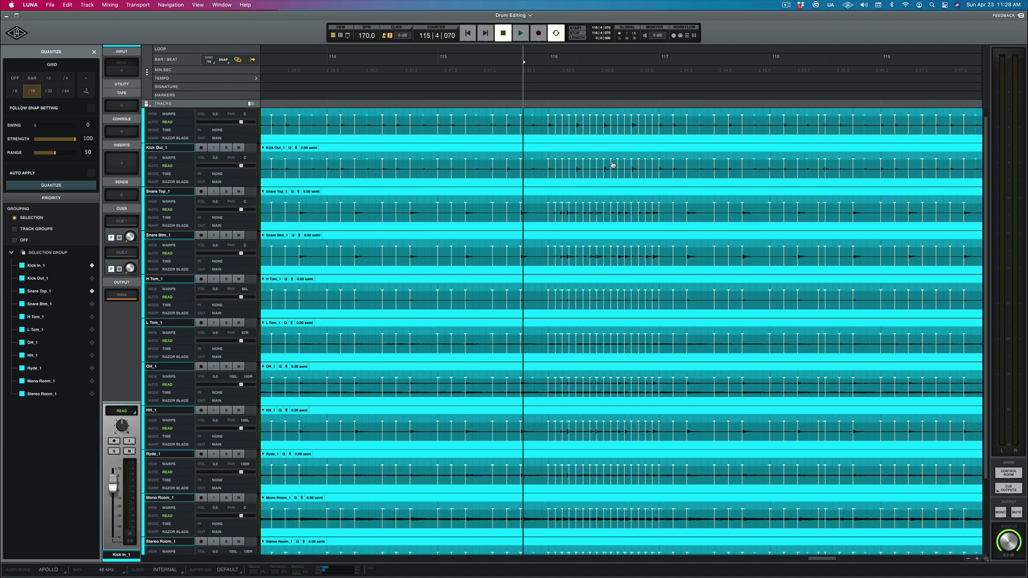
key(space)
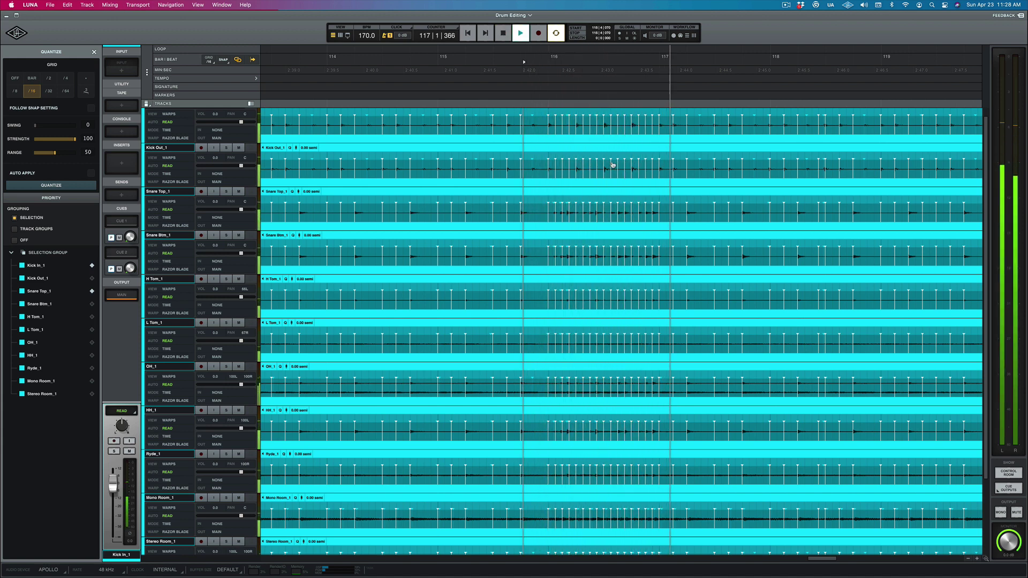
key(space)
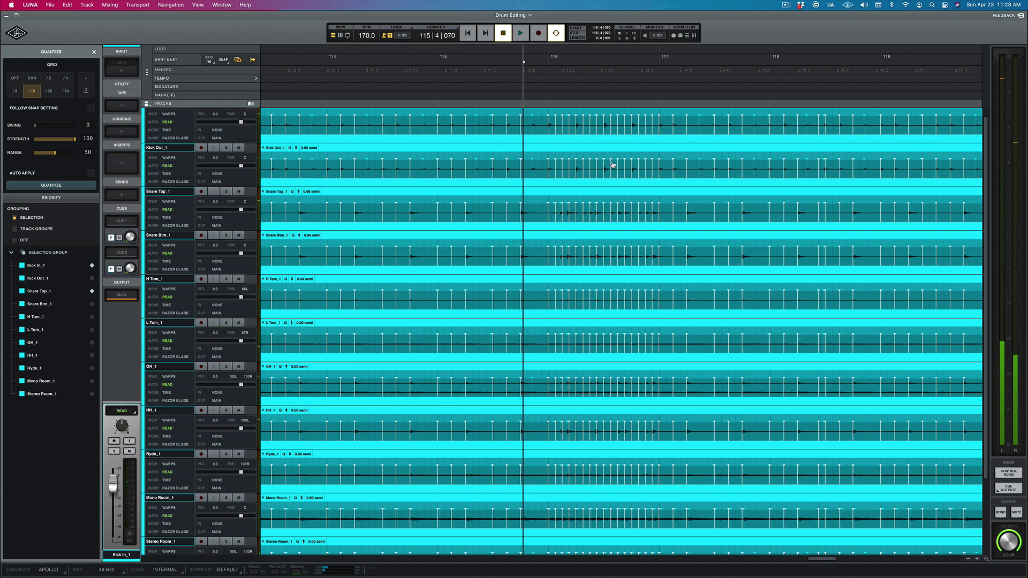
key(space)
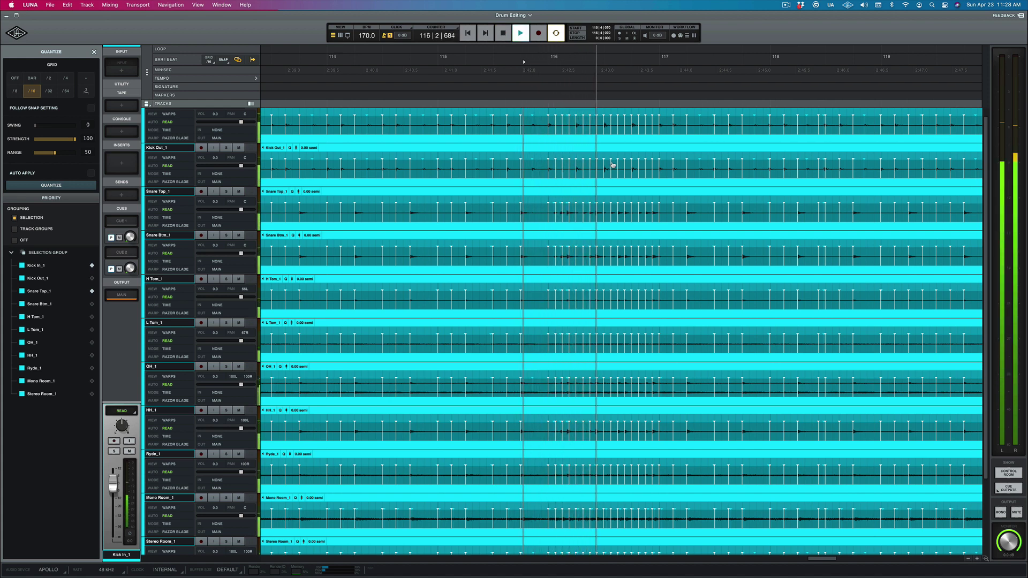
key(space)
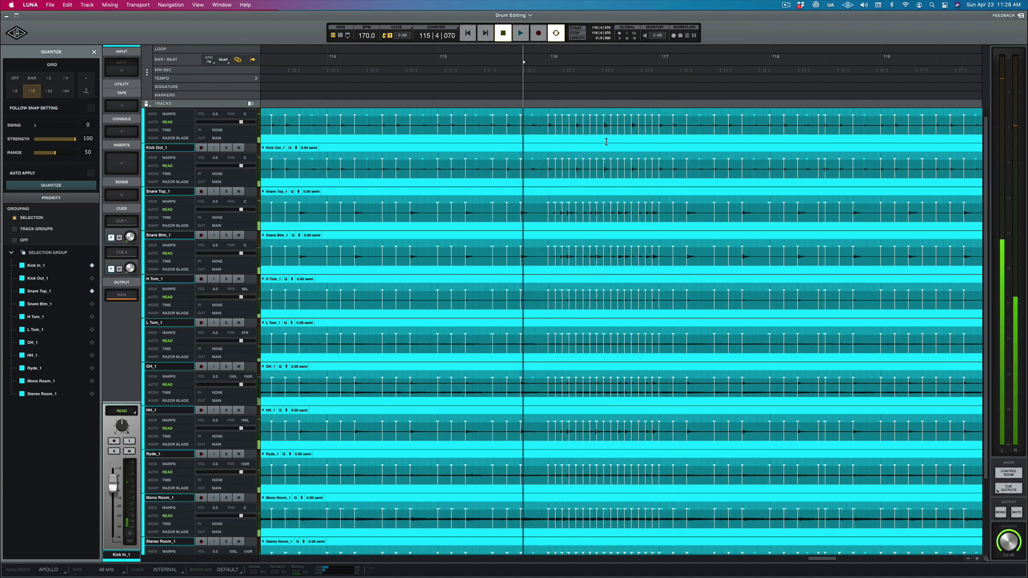
- Delete the stray transient markers in the early beats of bar 116
drag(552, 115, 564, 119)
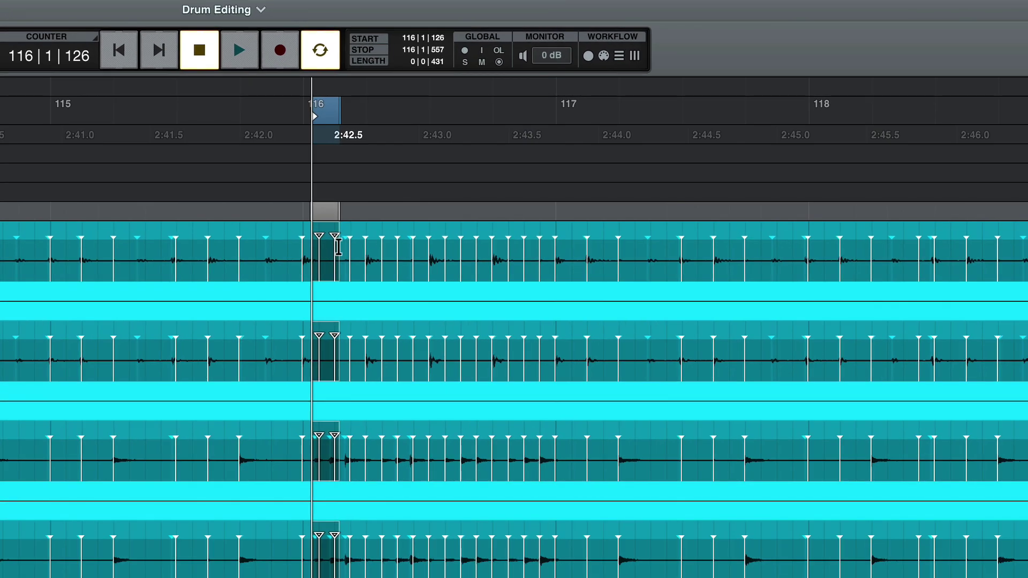
click(343, 253)
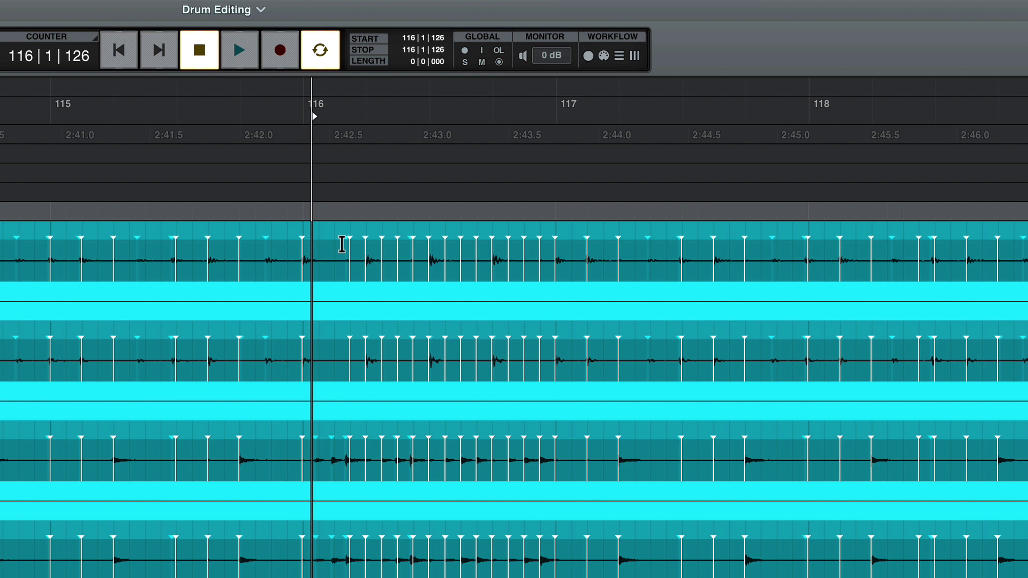
drag(329, 244, 545, 247)
click(349, 245)
click(375, 246)
key(Delete)
- Delete the stray transient markers at beats 3 and 4 of bar 116, then play back to check
click(437, 246)
key(Delete)
click(502, 240)
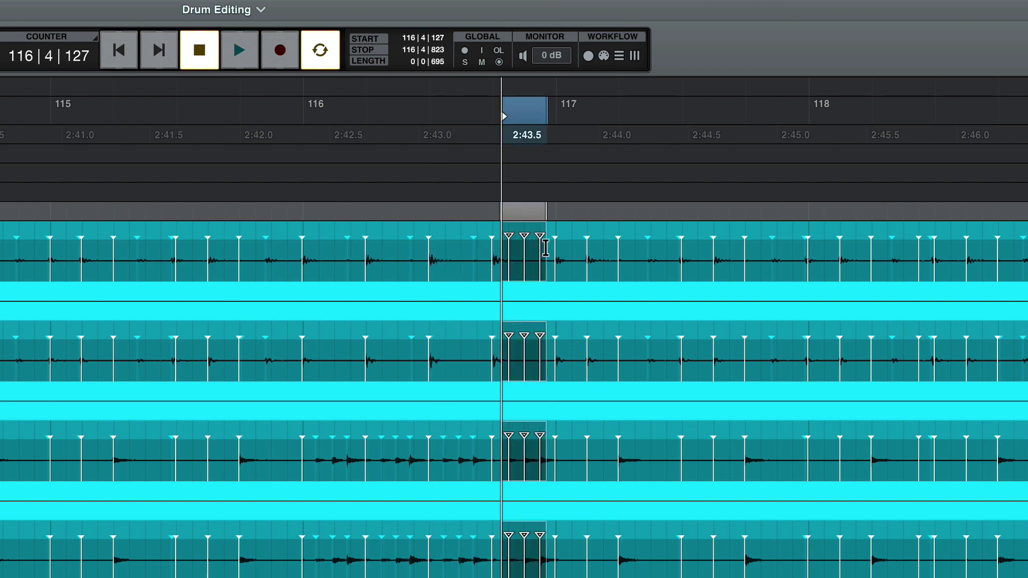
key(Delete)
scroll(333, 165, left, 1)
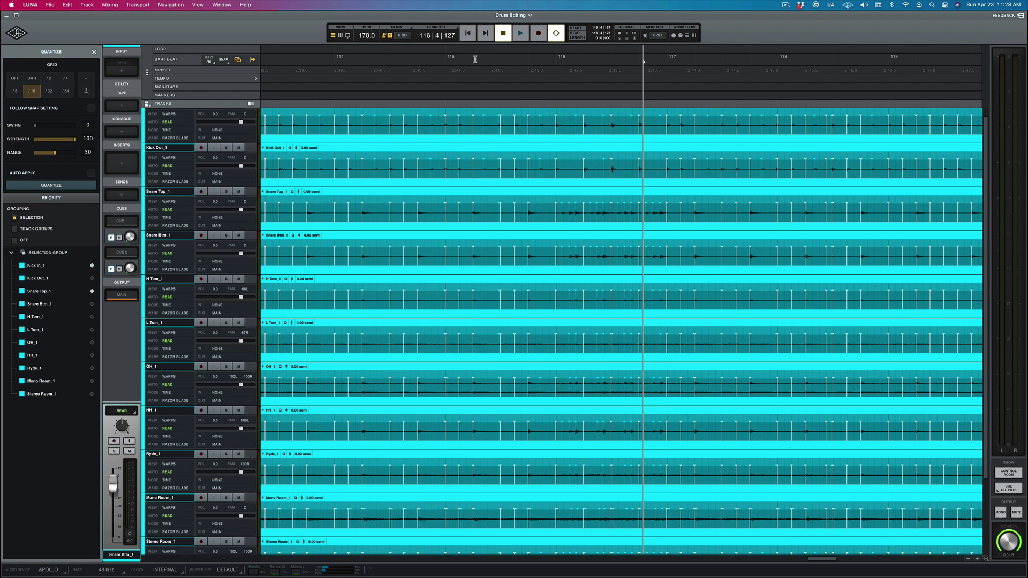
key(space)
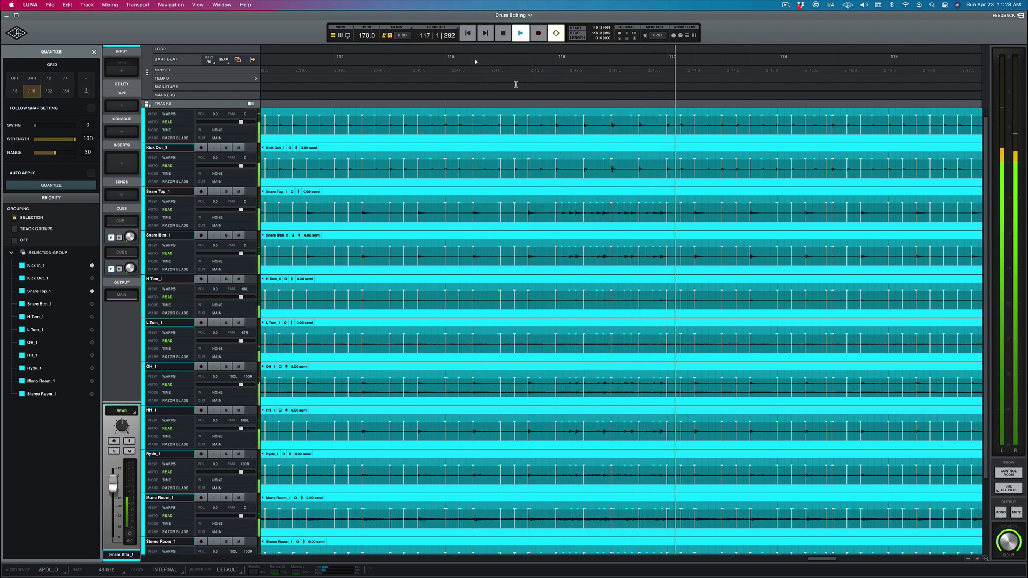
key(space)
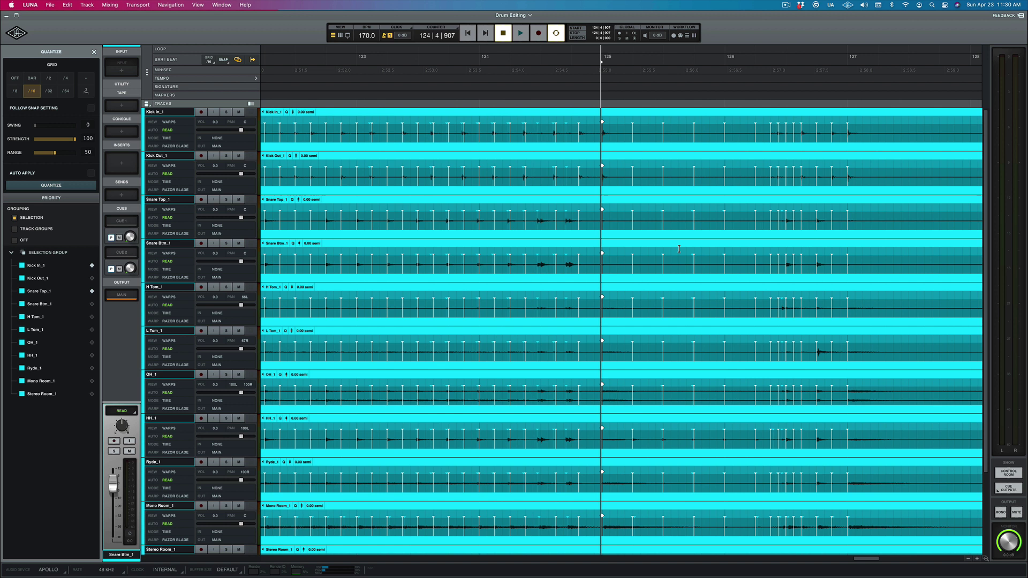
- Audition the drums from just before bar 125 to find the stray transients
click(594, 62)
key(space)
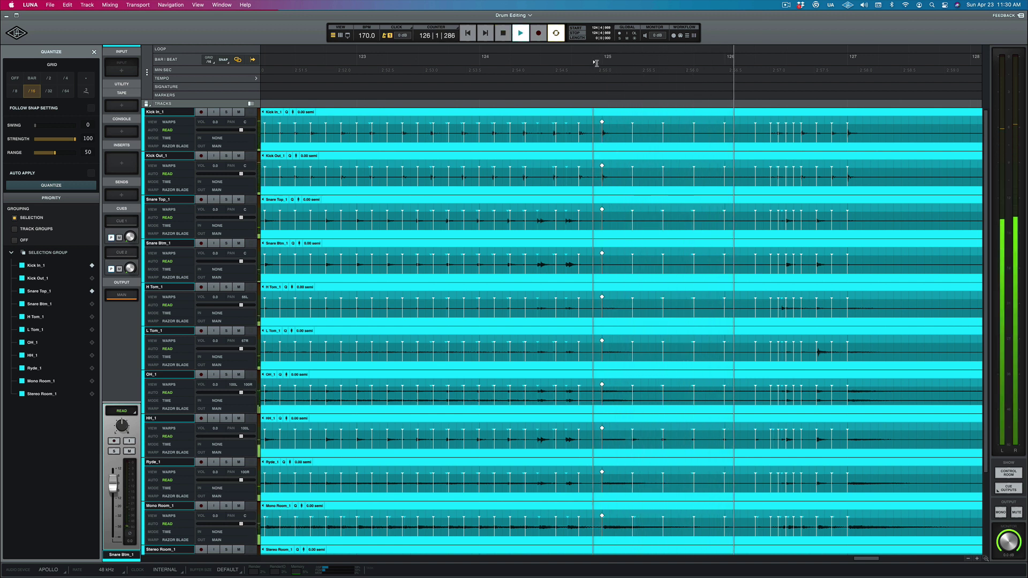
key(space)
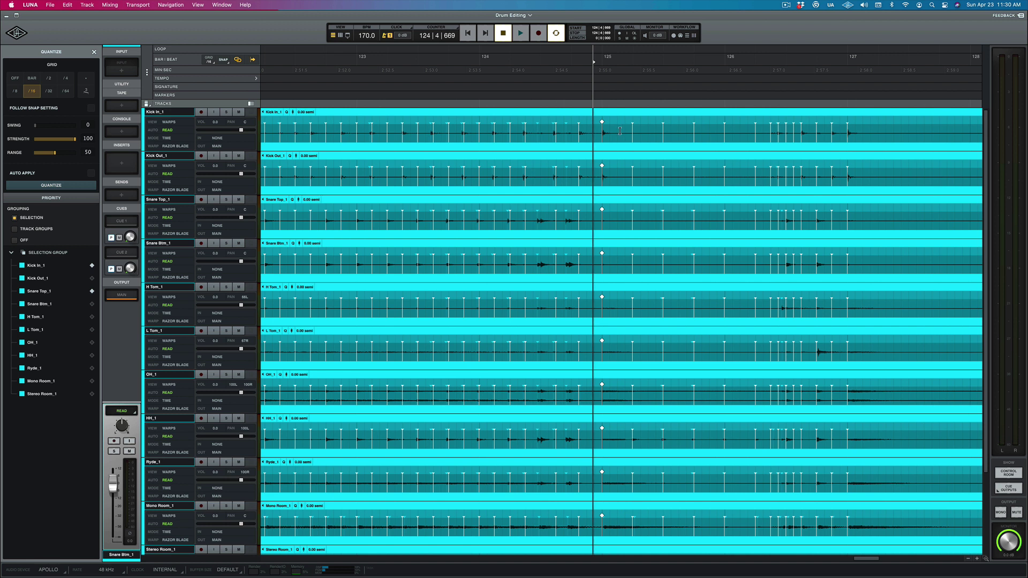
- Delete the transient markers from 125|1 to 126|2 on all tracks and audition from 124|4
drag(621, 132, 683, 131)
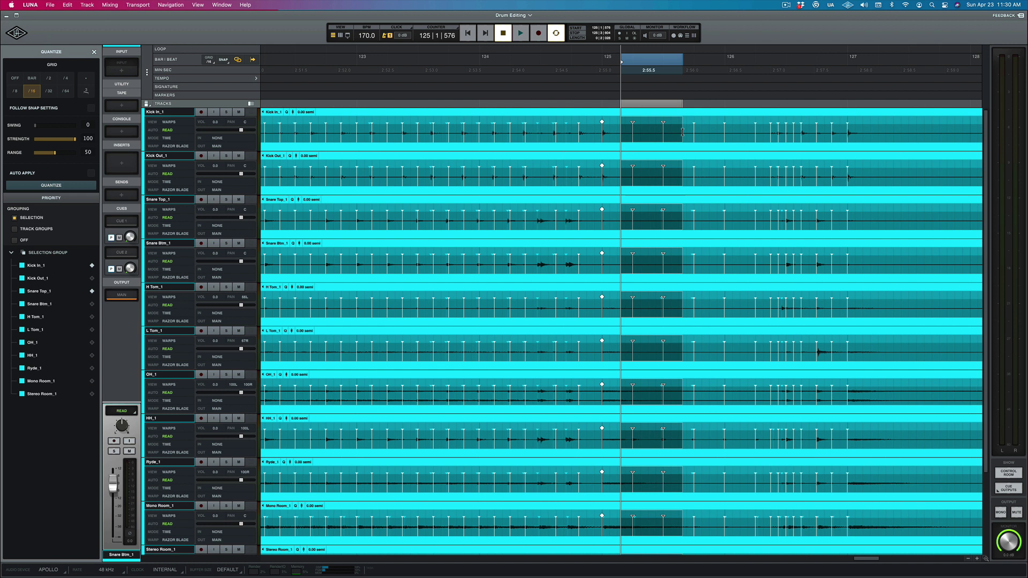
drag(683, 132, 736, 134)
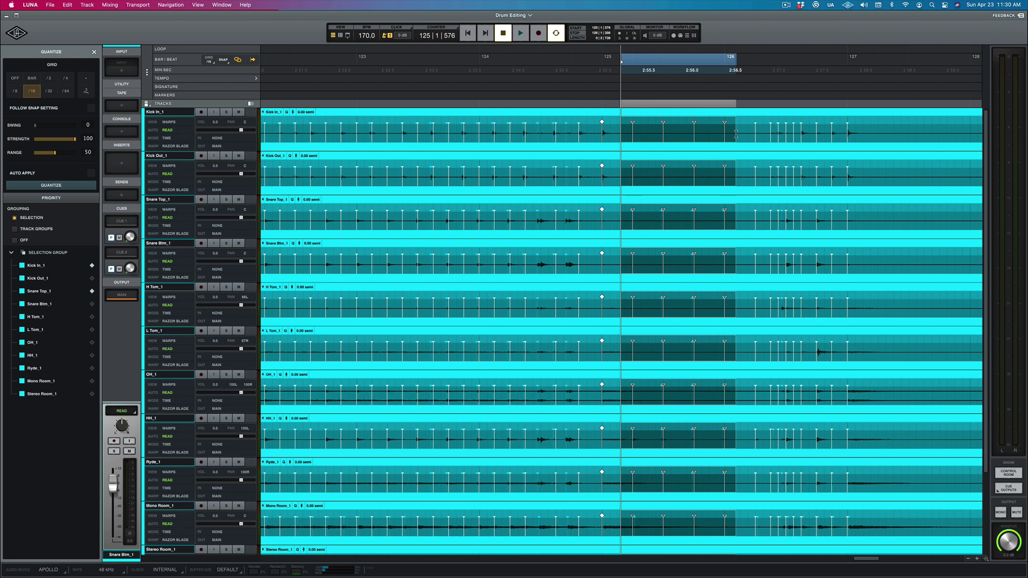
drag(736, 133, 762, 135)
click(761, 135)
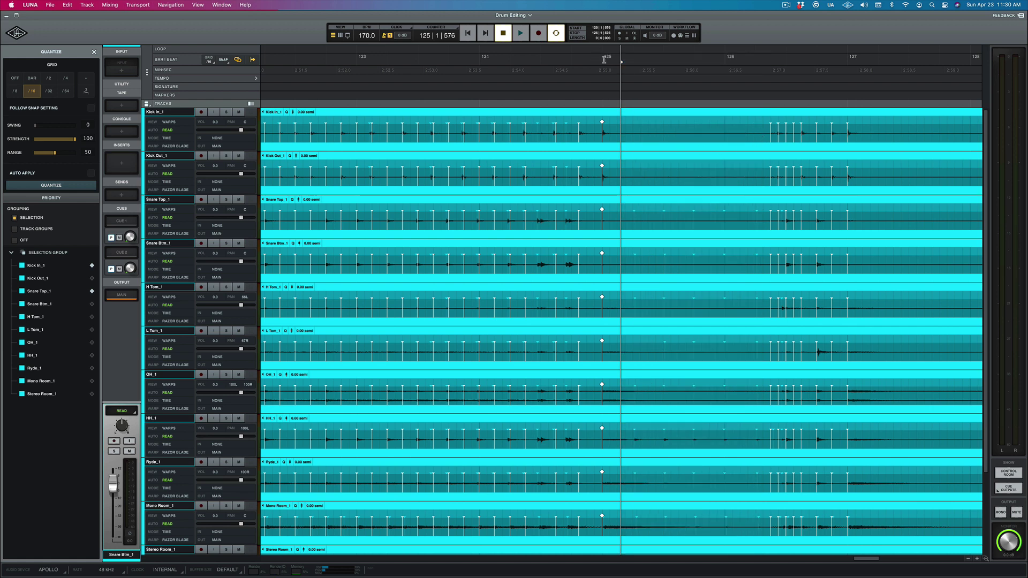
click(588, 60)
key(space)
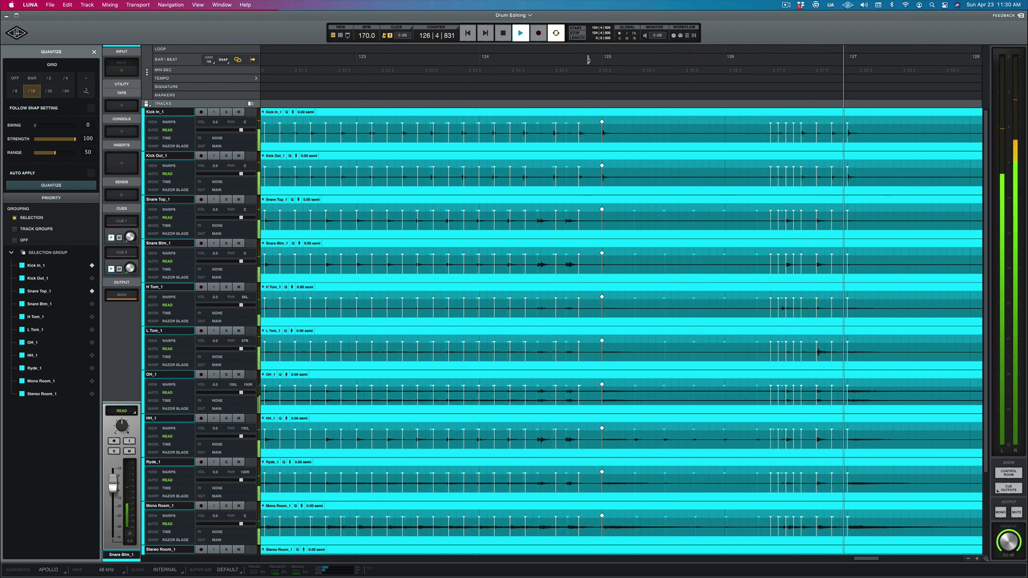
key(space)
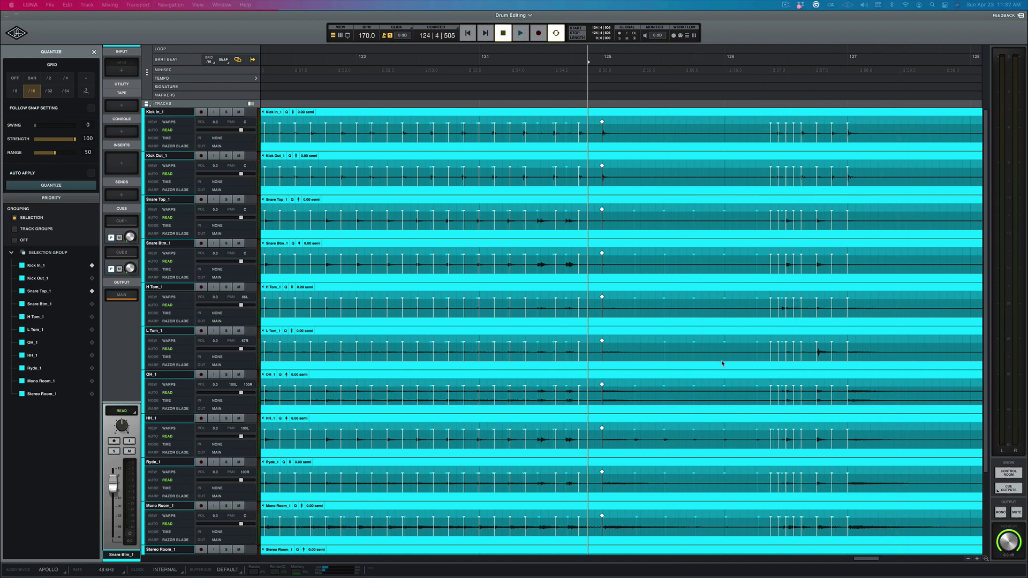